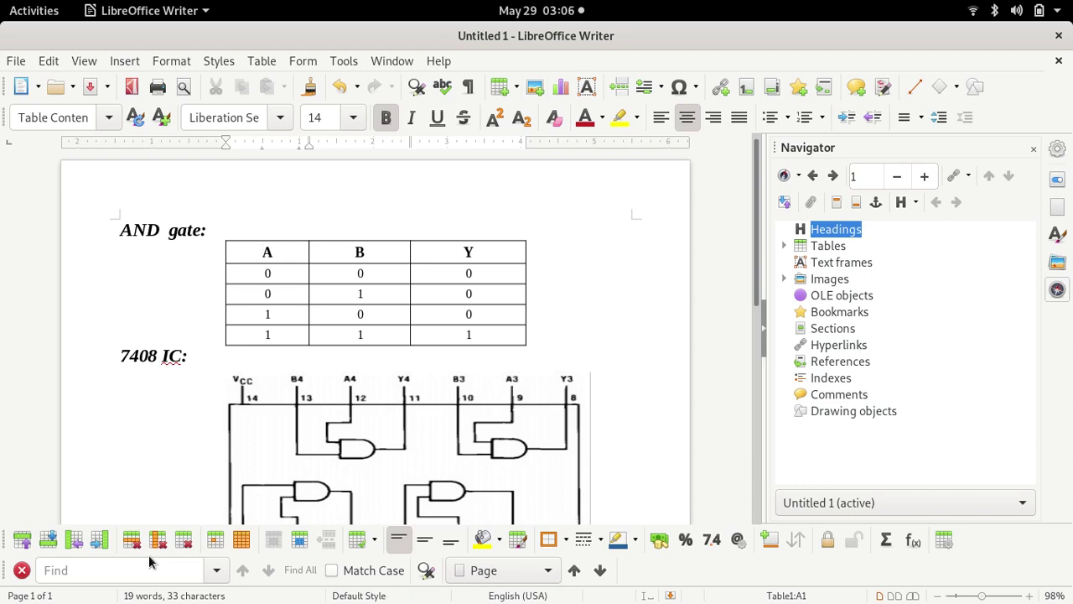
Examine the AND gate truth table's inputs and outputs, and the 7408 IC pin diagram below it.
left_click_drag(260, 253, 445, 326)
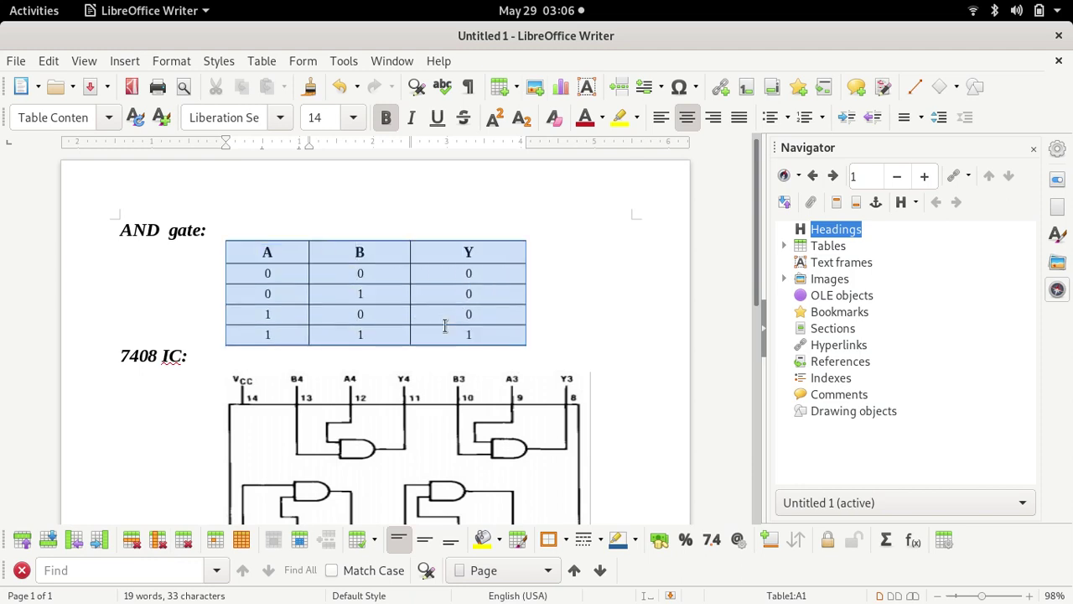
left_click_drag(266, 250, 480, 250)
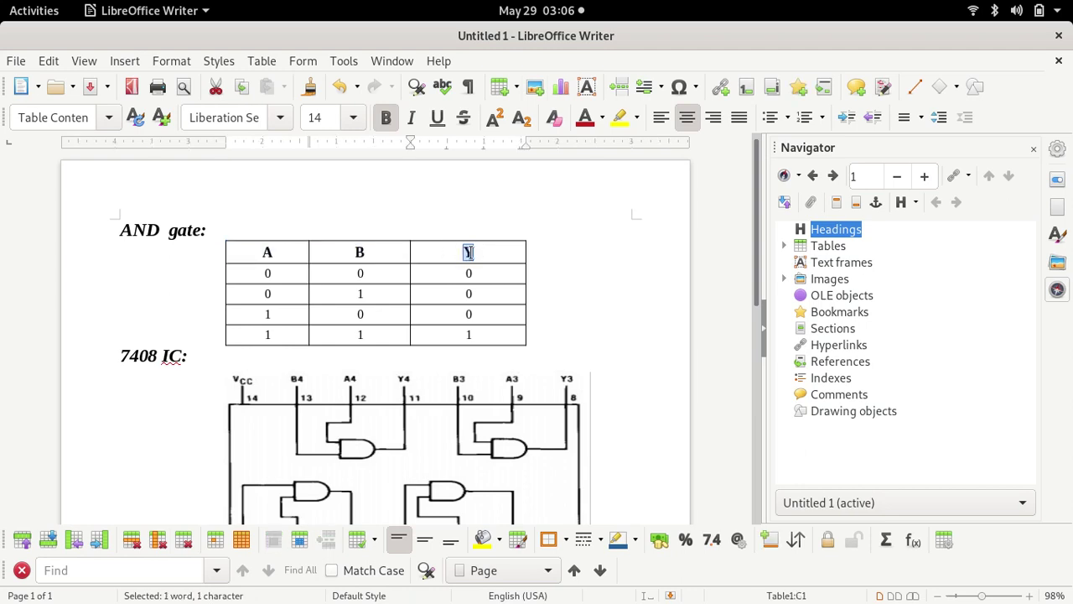
left_click_drag(251, 251, 343, 346)
left_click(326, 335)
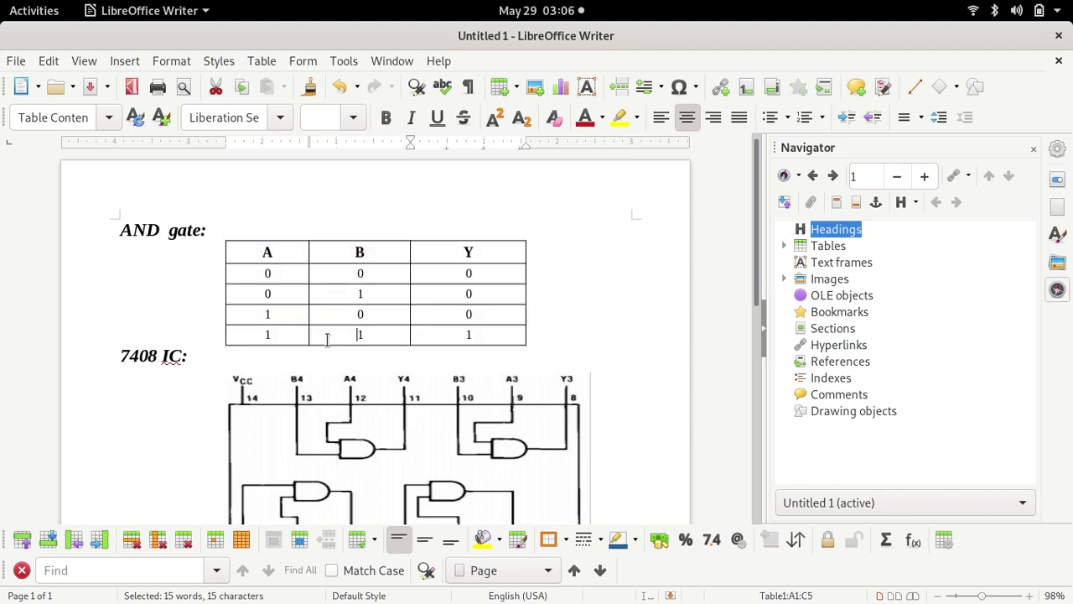
left_click_drag(264, 335, 371, 341)
double_click(464, 333)
double_click(468, 277)
left_click_drag(475, 292, 480, 307)
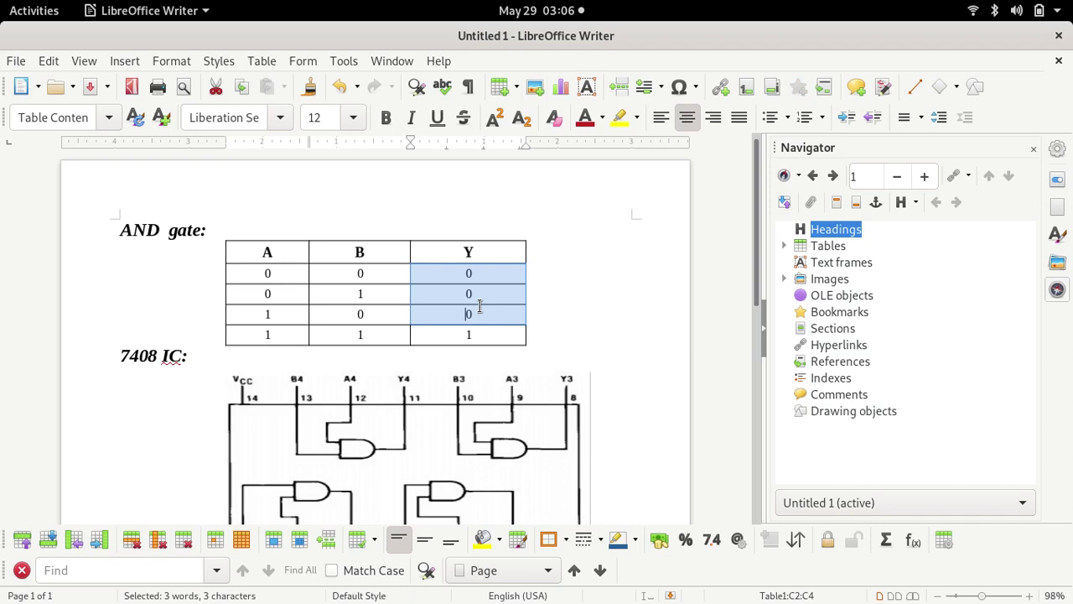
scroll(479, 307, "down", 1)
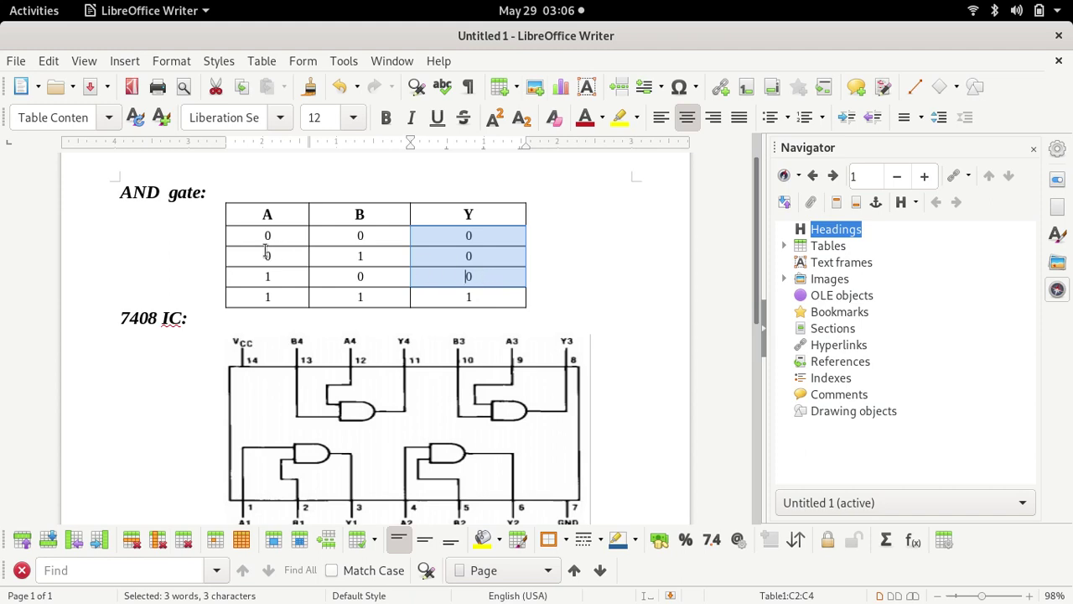
left_click_drag(112, 321, 187, 319)
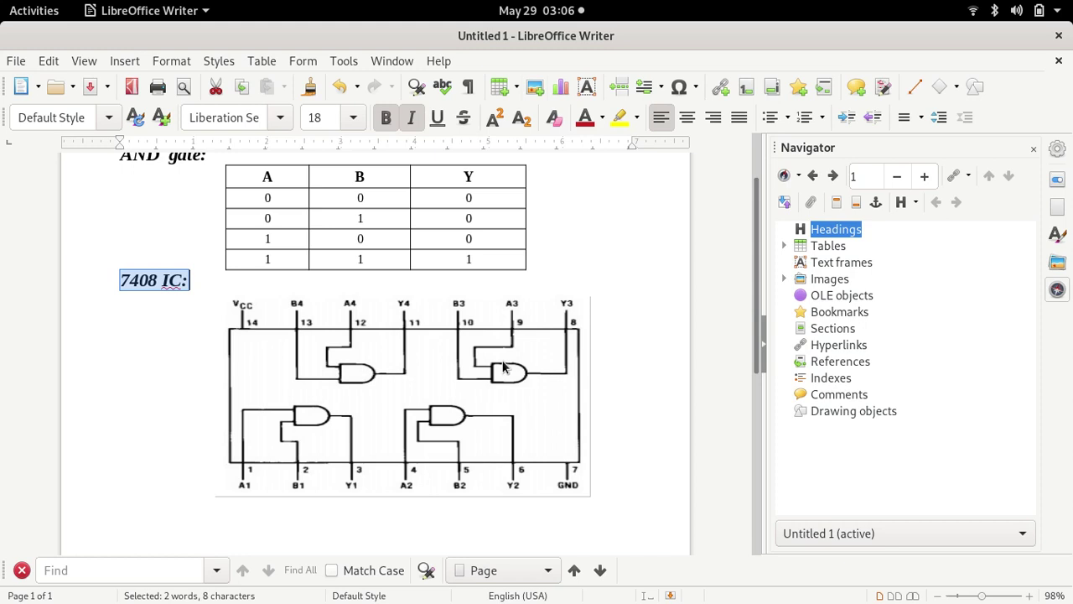
scroll(468, 377, "down", 1)
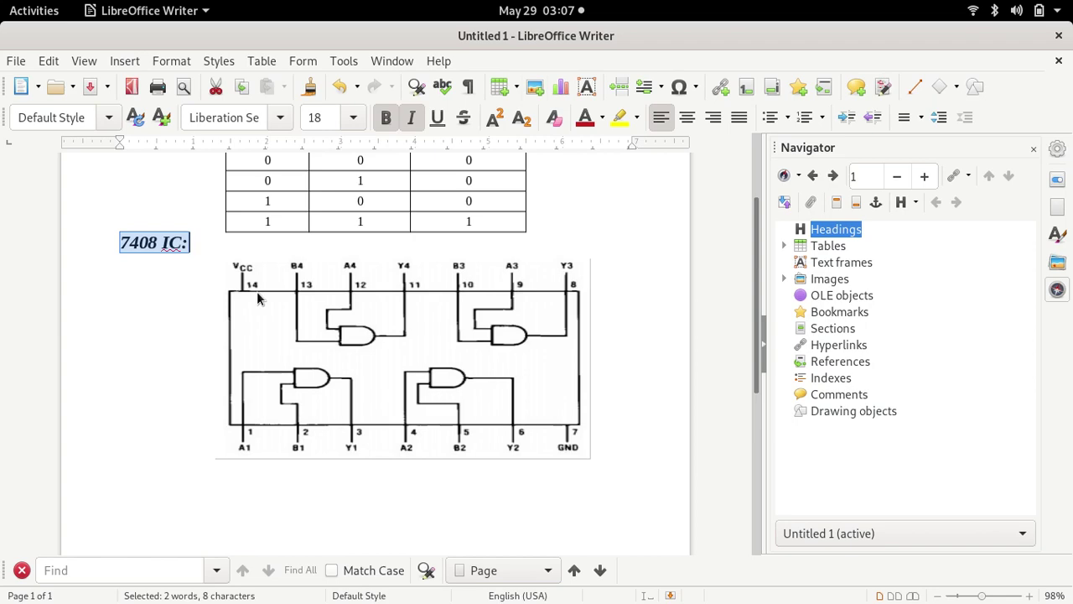
Switch to Firefox, search Google for tinkercad.com and open the Tinkercad home page.
key("alt+Tab")
key("alt+Tab")
key("alt+Tab")
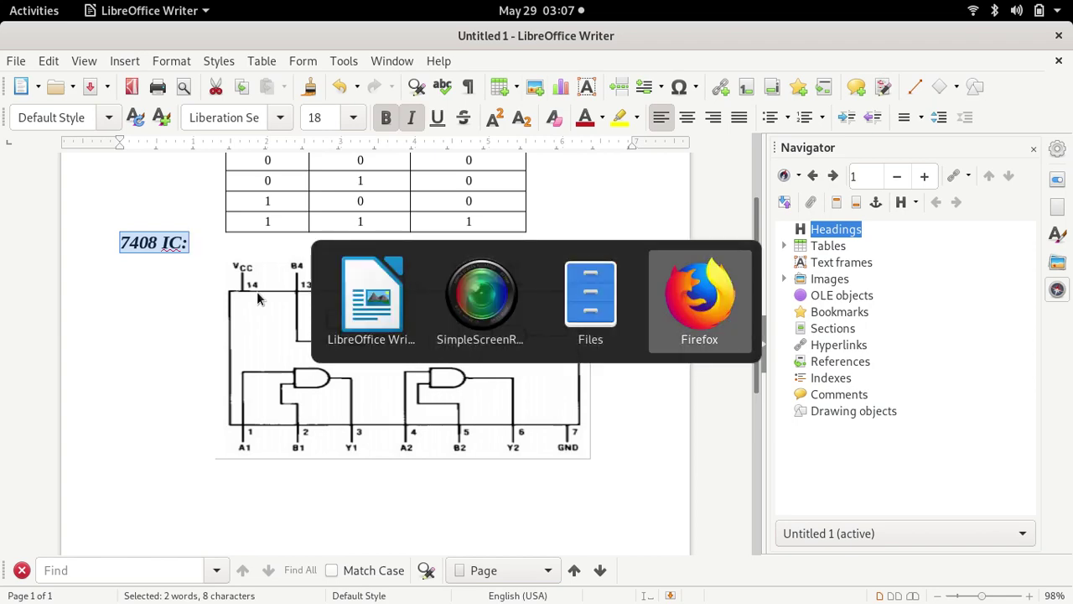
left_click(440, 92)
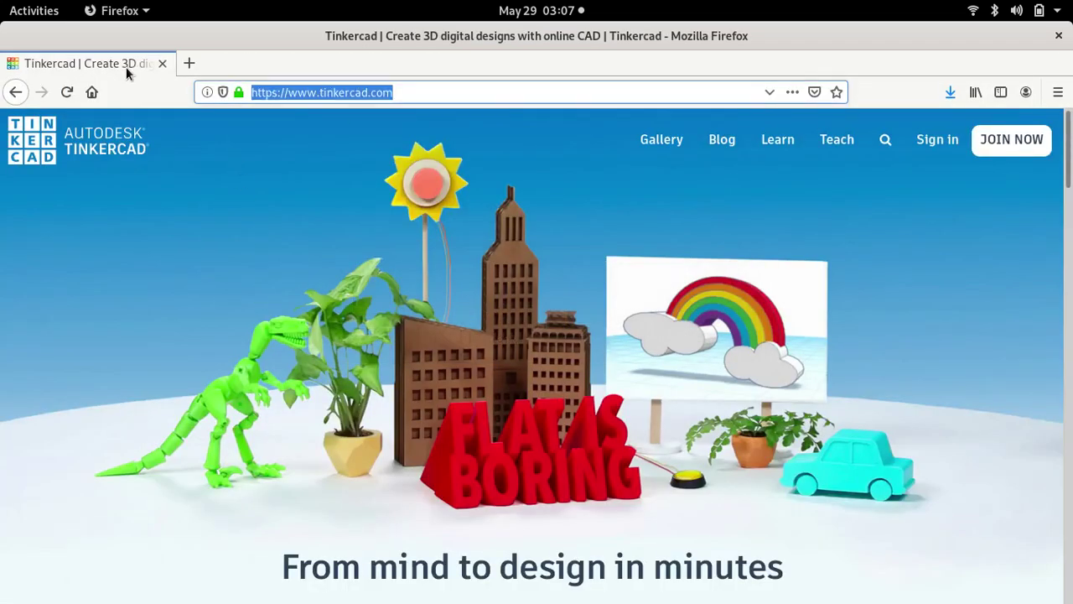
type("googl")
key("Return")
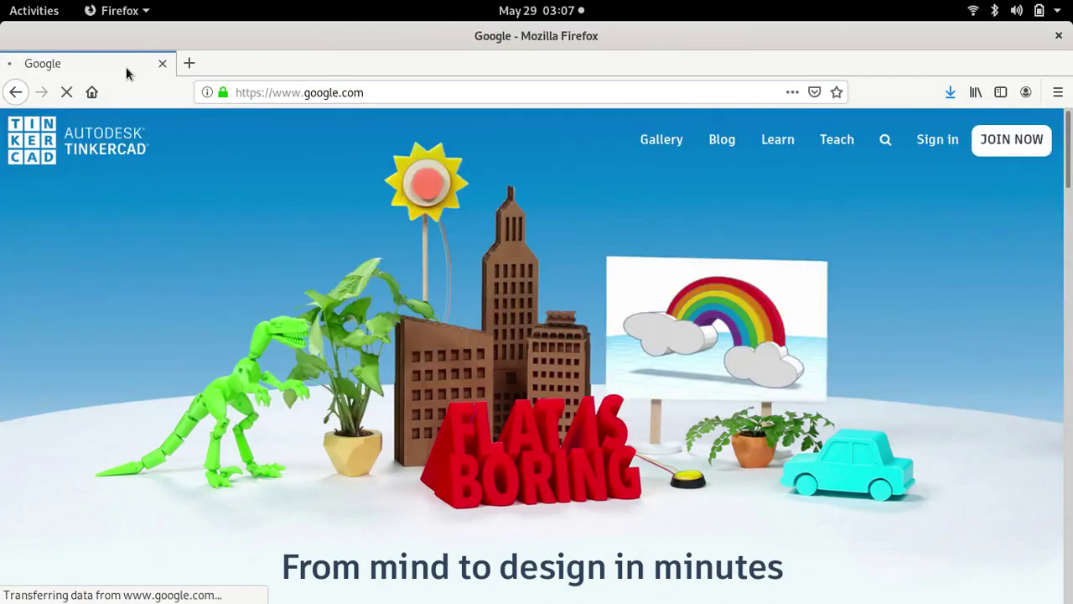
type("tinke")
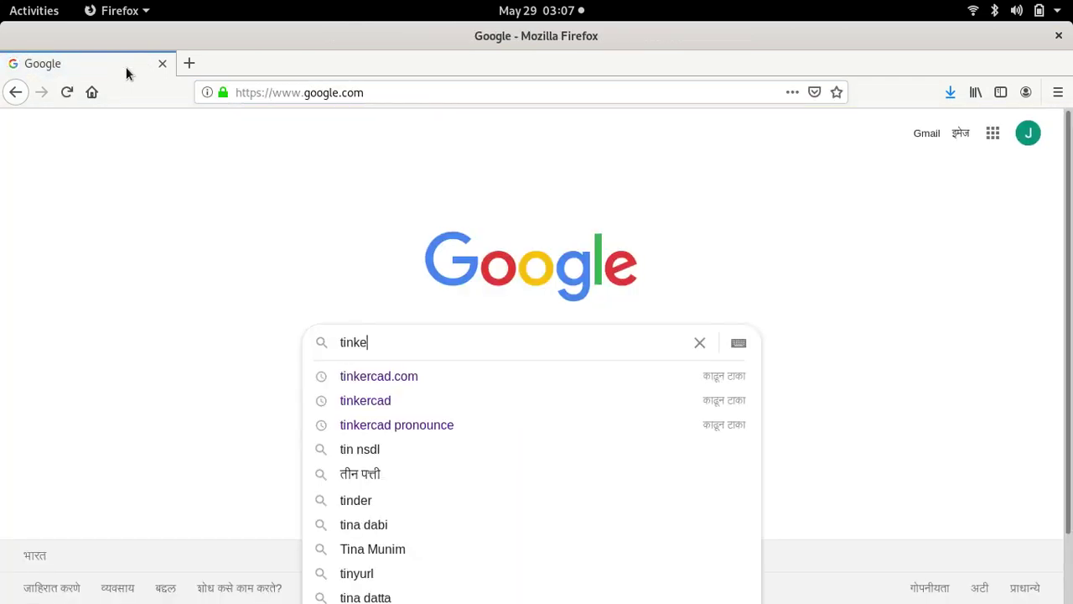
type("rcad.com")
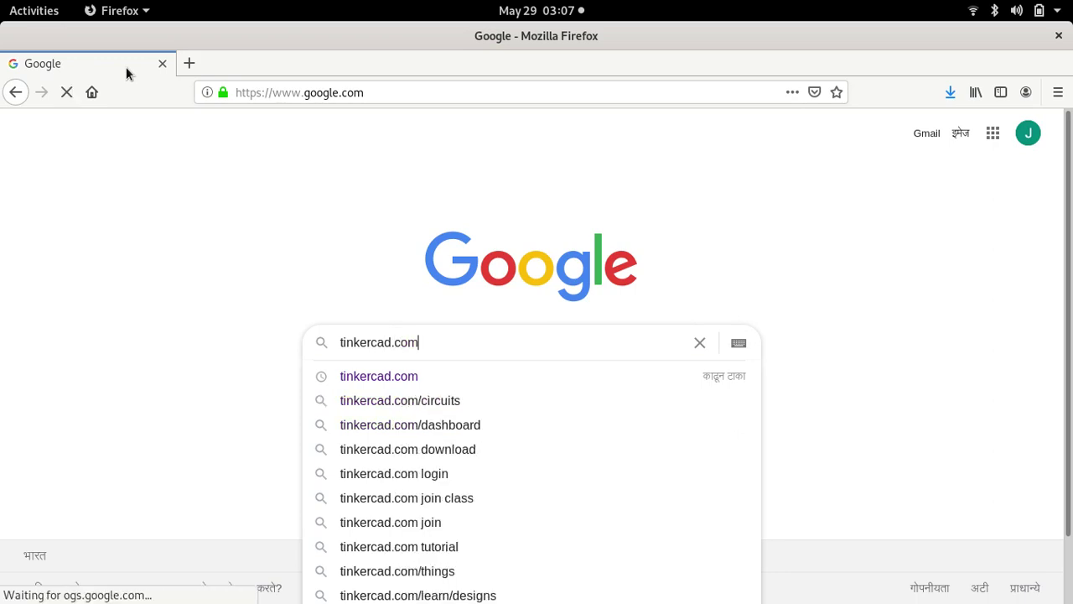
key("Return")
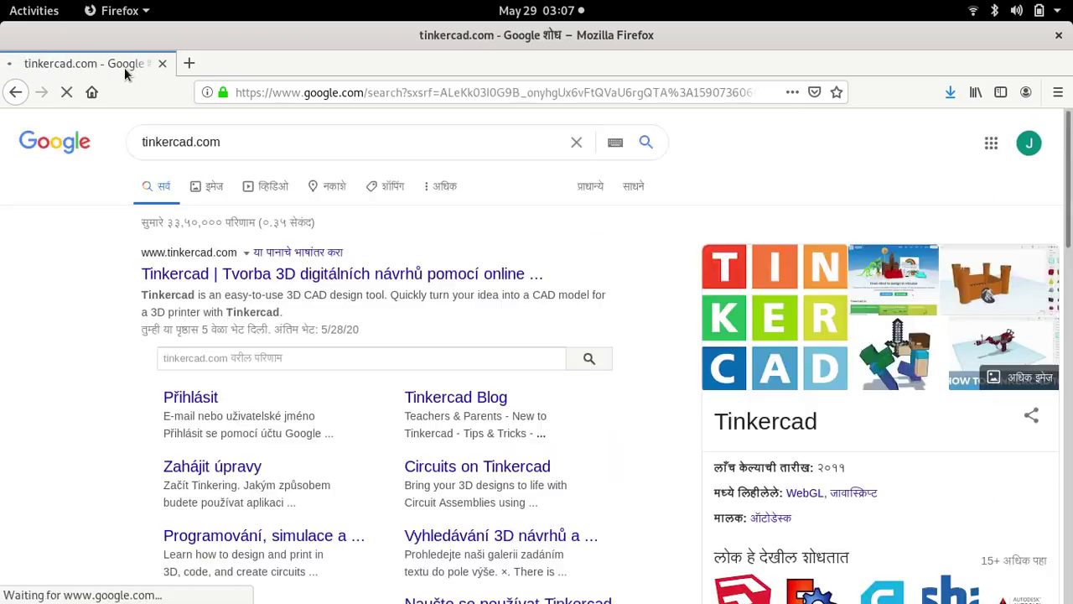
left_click(188, 274)
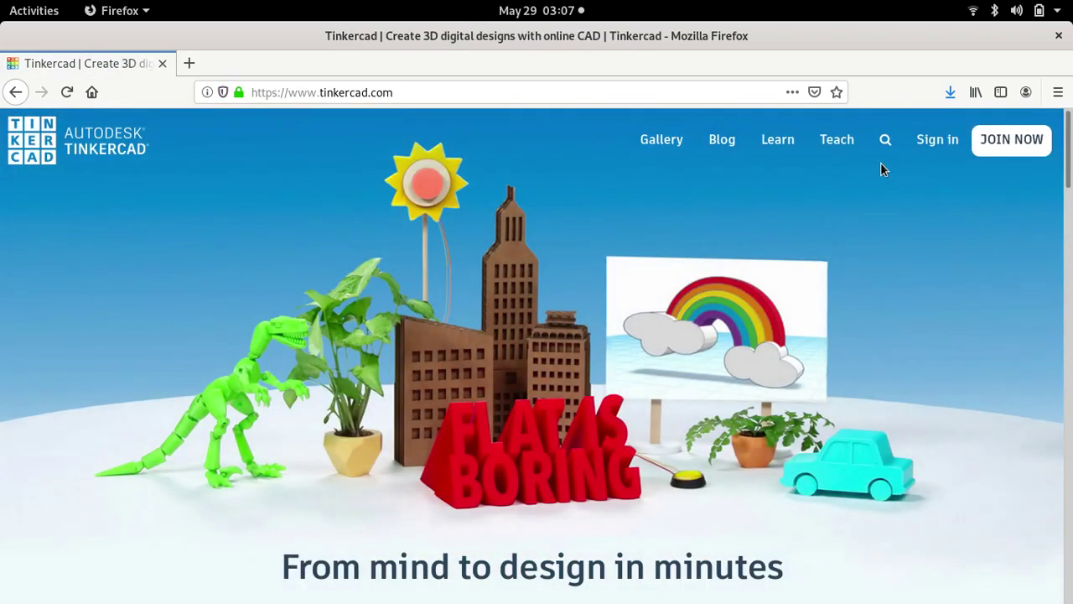
Sign in to Tinkercad with Google and create a new circuit in the Circuits collection.
left_click(931, 140)
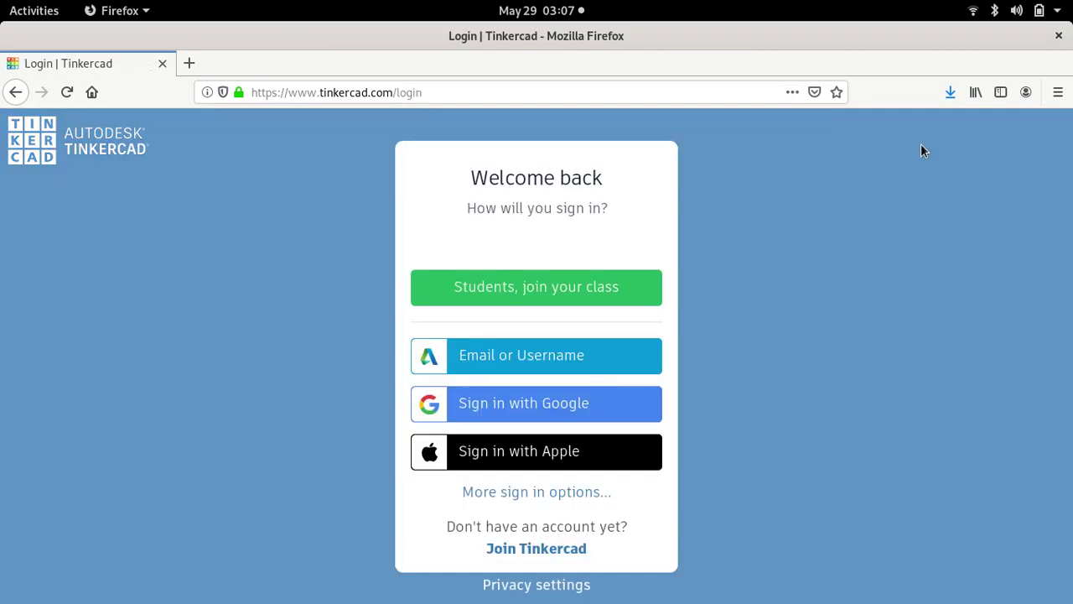
left_click(487, 415)
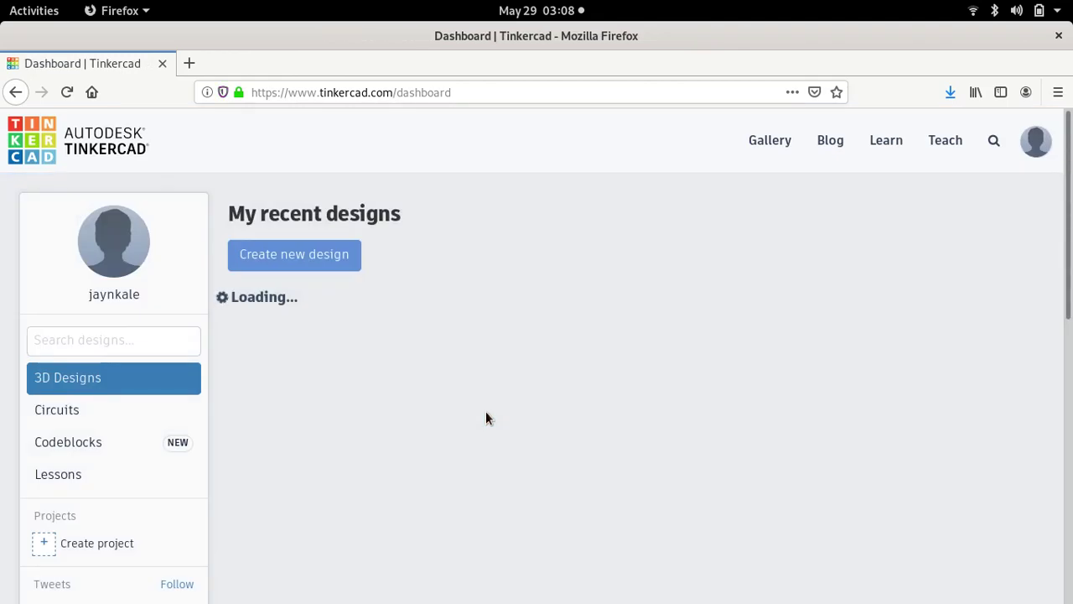
scroll(707, 395, "down", 2)
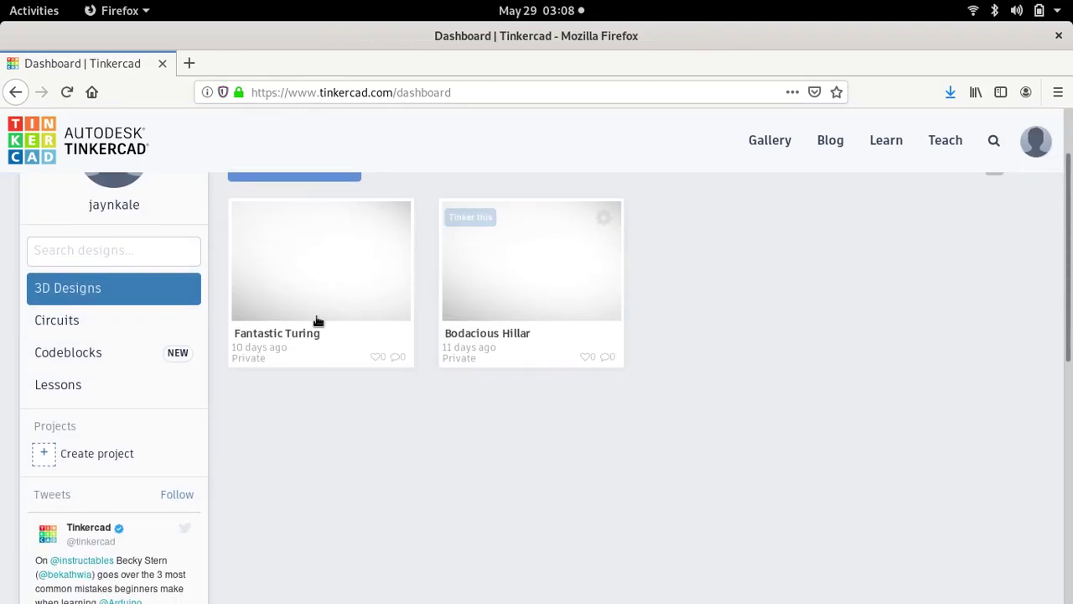
left_click(62, 327)
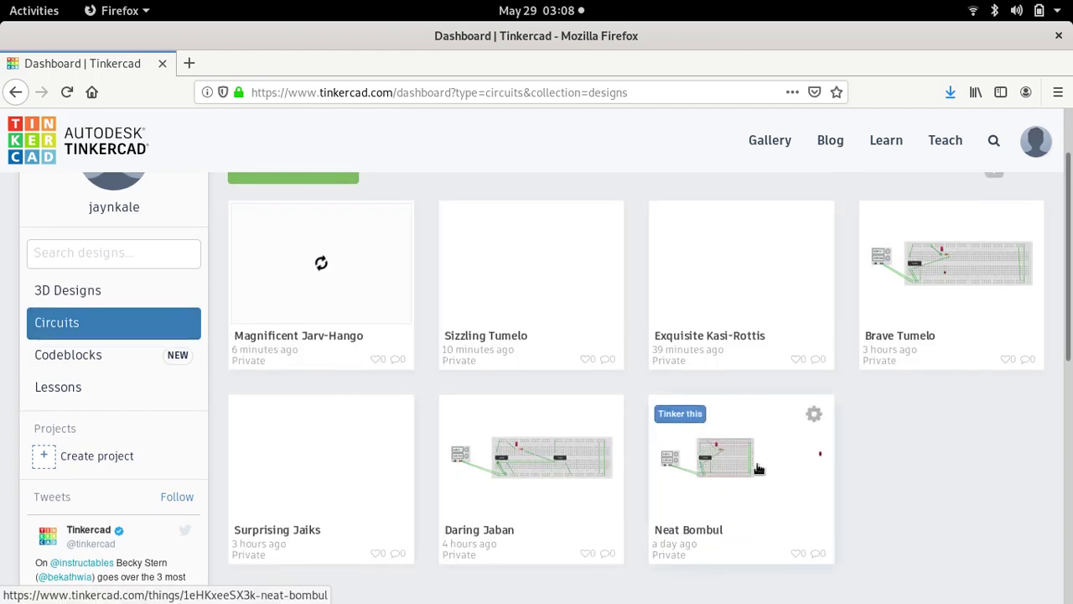
scroll(737, 378, "up", 1)
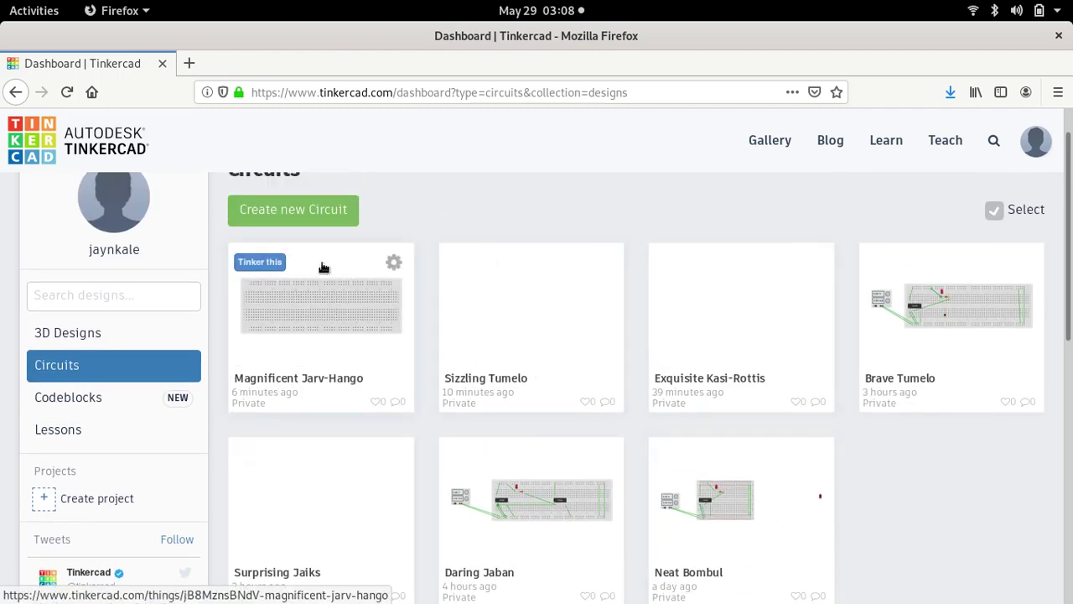
left_click(292, 214)
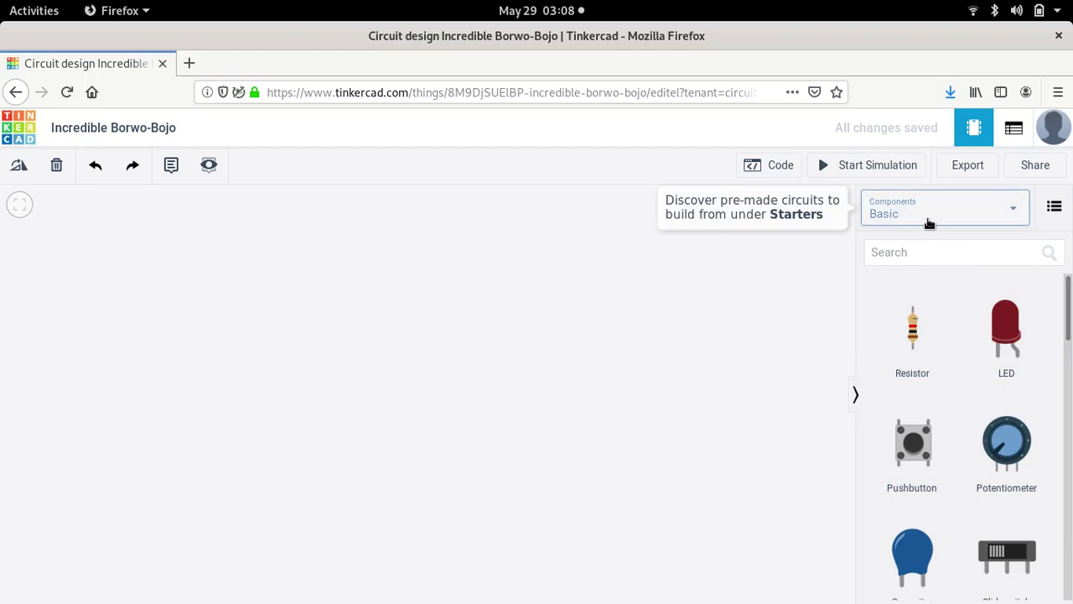
Search all components for breadboard and place a full-size Breadboard in the middle of the workplane.
left_click(1011, 213)
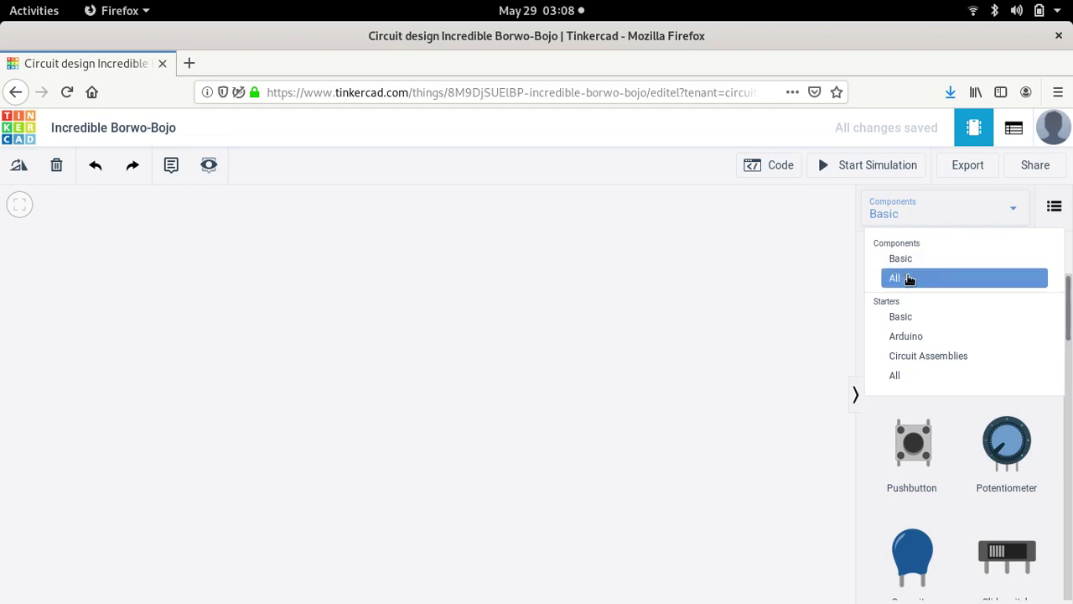
left_click(907, 279)
left_click(894, 252)
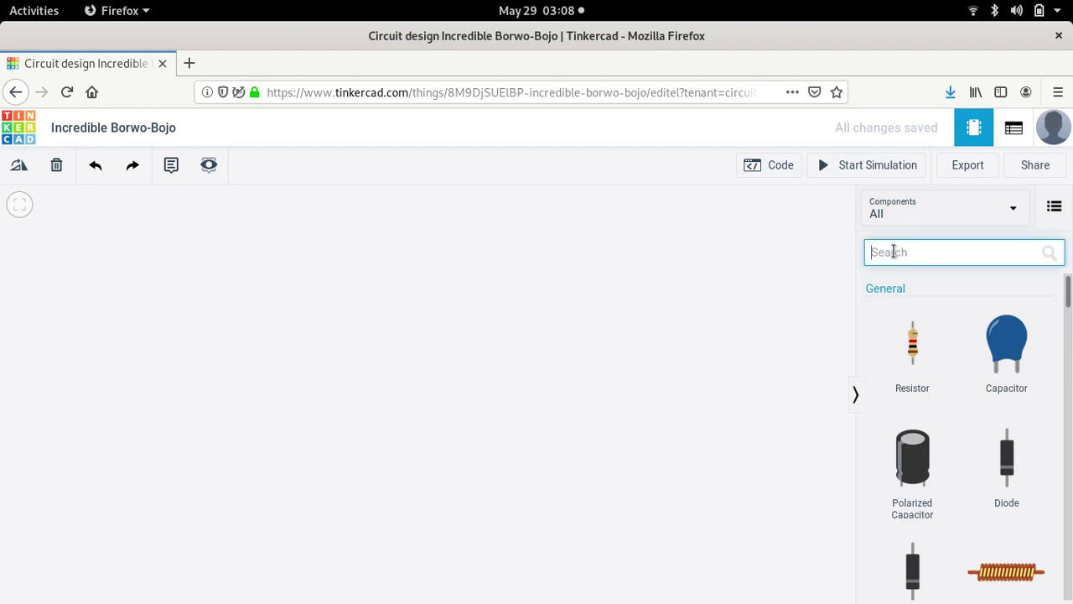
type("brea")
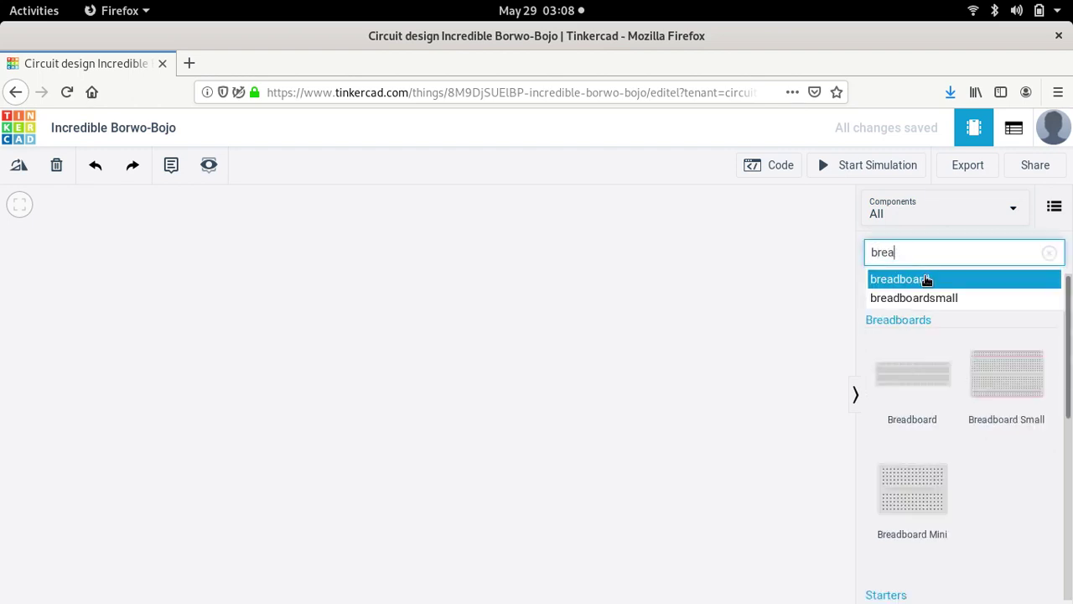
left_click(926, 279)
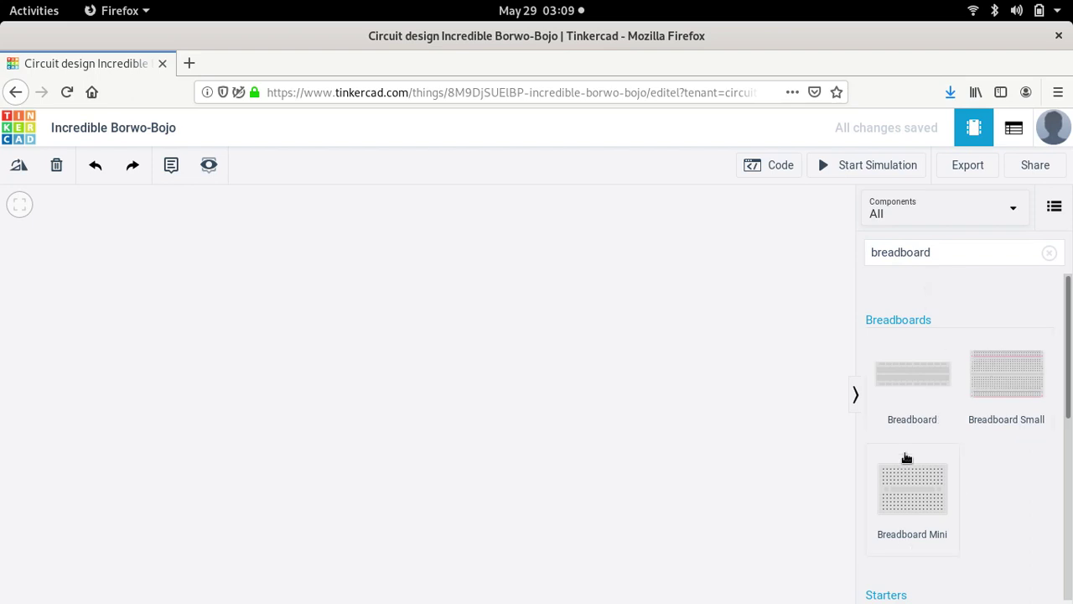
left_click(911, 384)
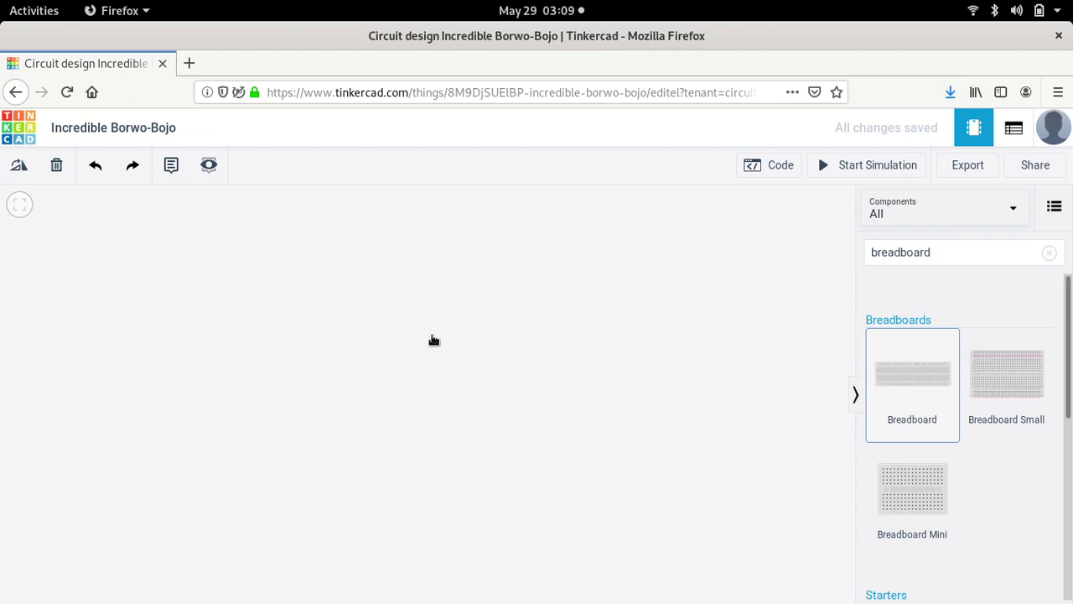
left_click_drag(950, 372, 674, 371)
left_click_drag(422, 333, 450, 356)
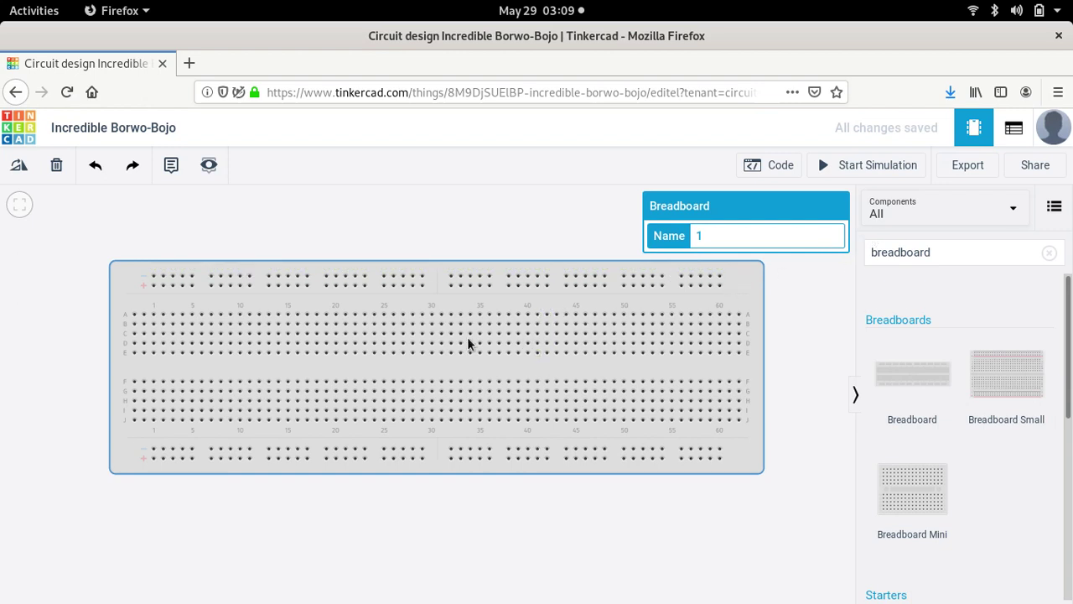
Search the components for 7408 and place the 74HC08 Quad AND gate across the breadboard's centre gap at its left end.
left_click_drag(951, 254, 814, 235)
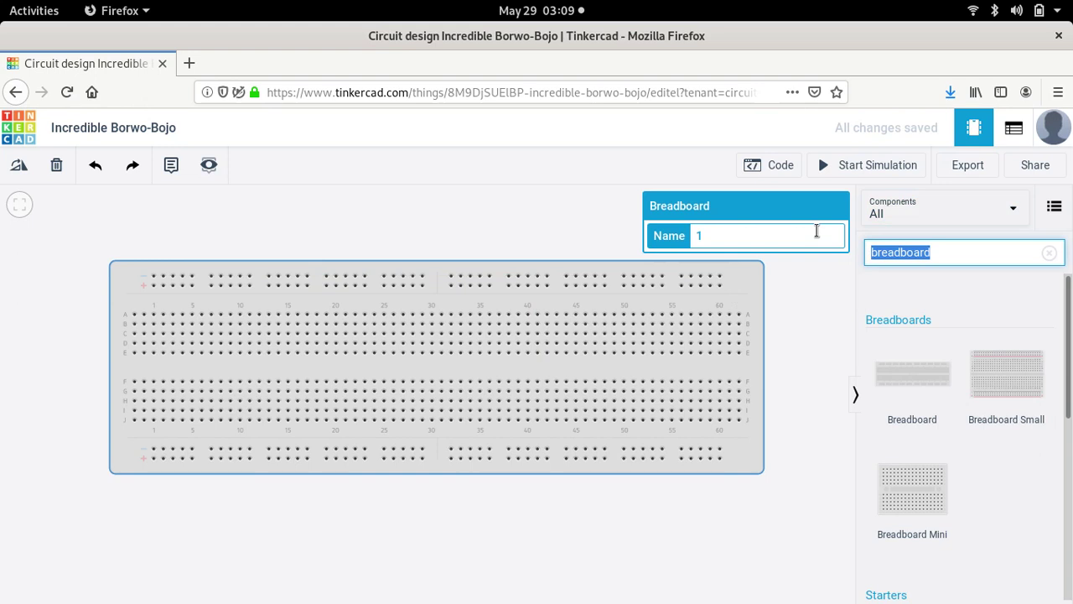
type("7408")
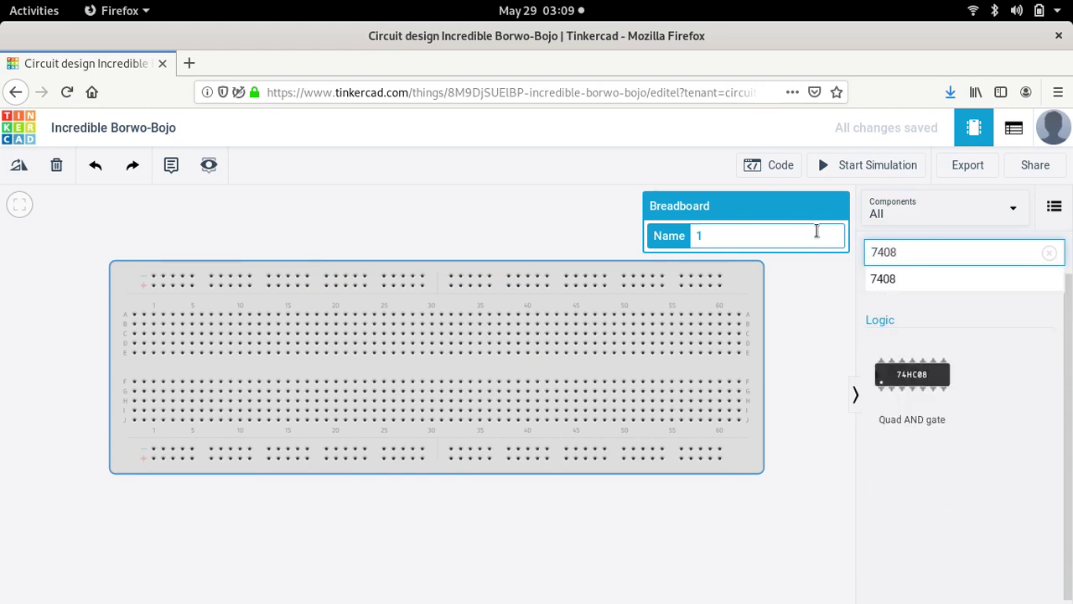
left_click(903, 286)
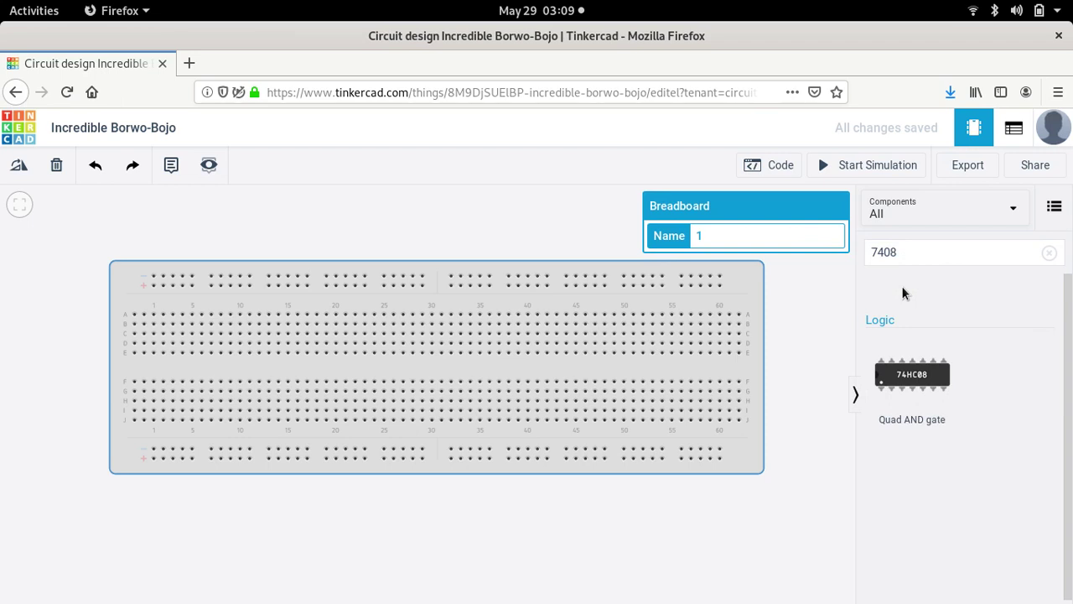
left_click(918, 380)
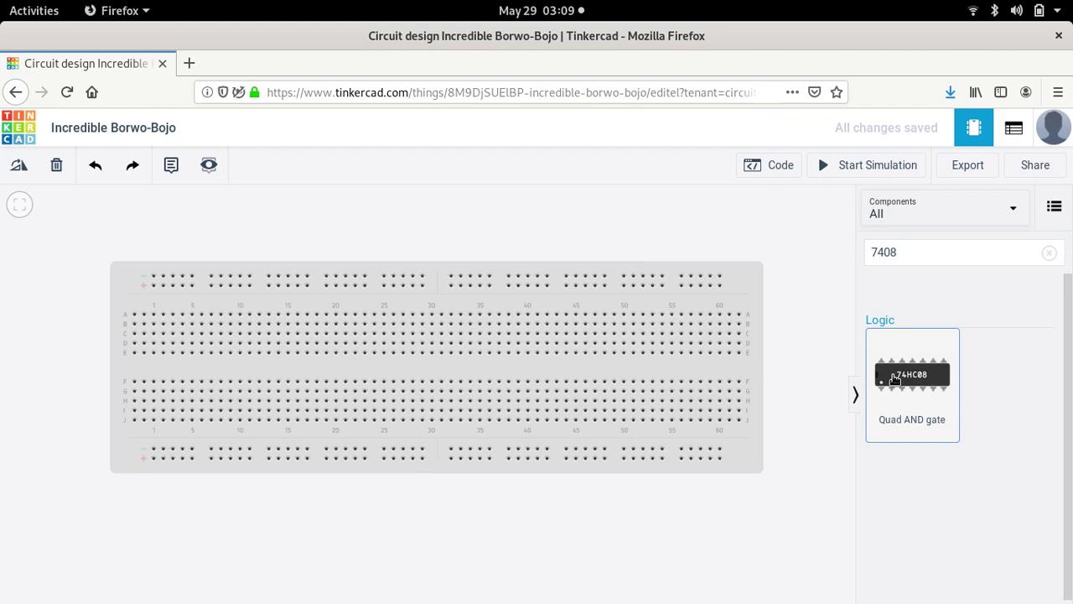
left_click_drag(894, 379, 162, 369)
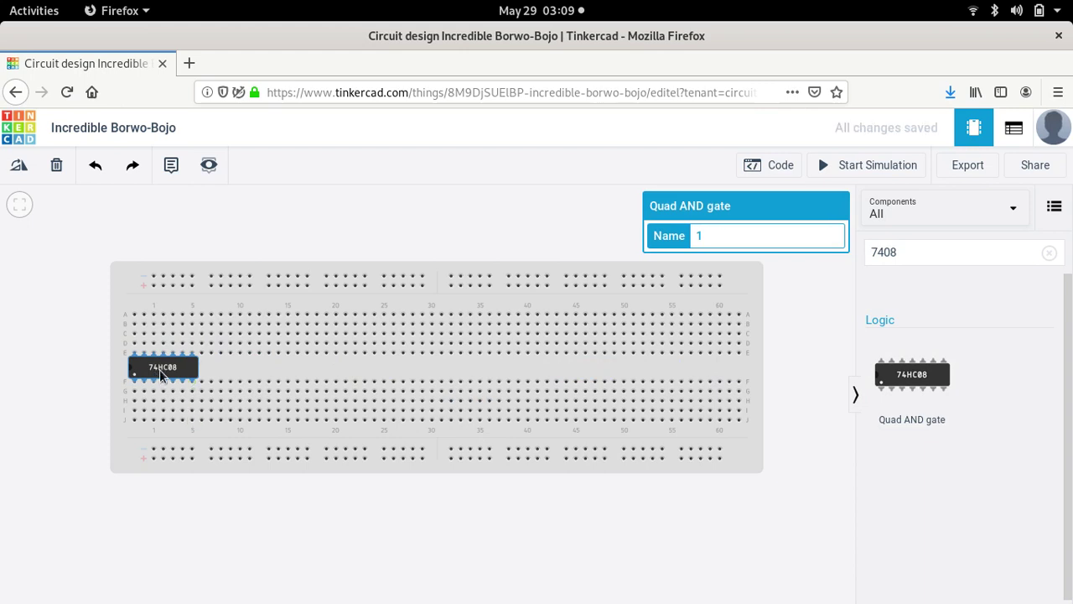
Check the 7408 pin diagram in LibreOffice Writer against the placed chip, returning to the Tinkercad circuit in Firefox.
key("alt+Tab")
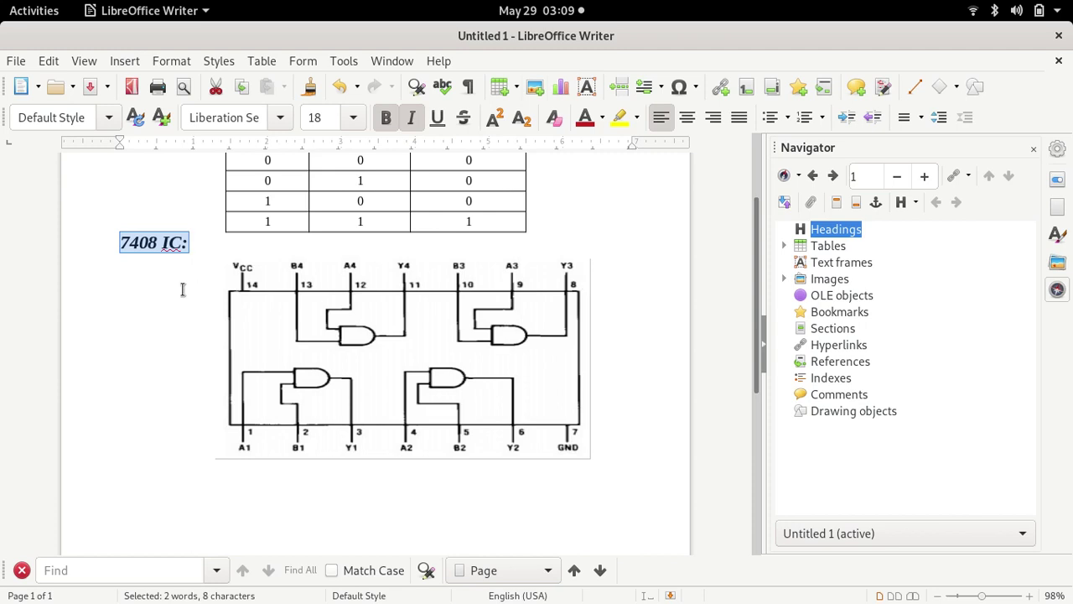
key("alt+Tab")
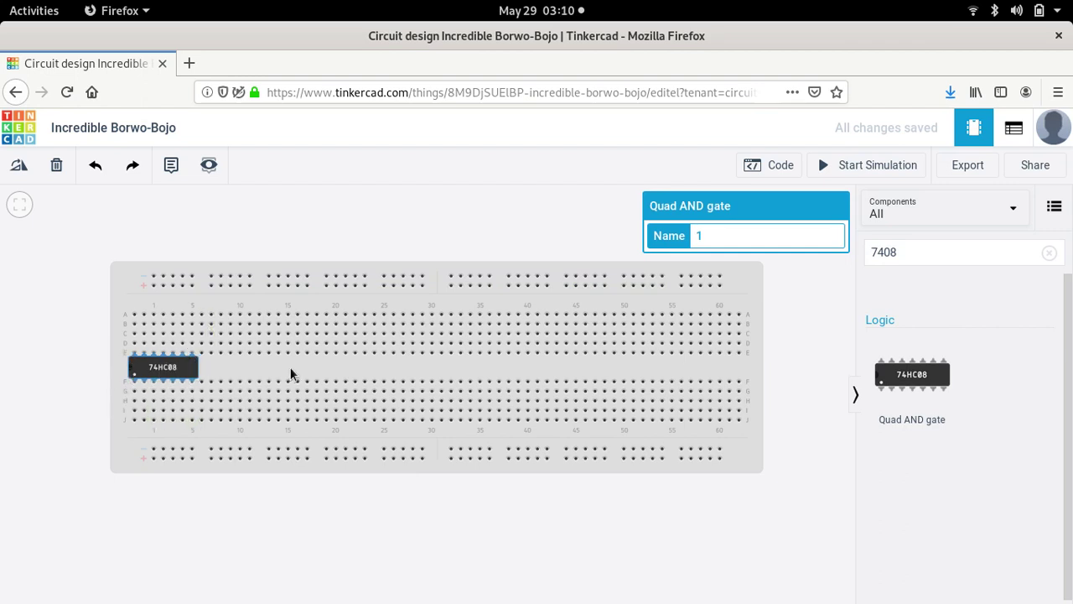
key("alt+Tab")
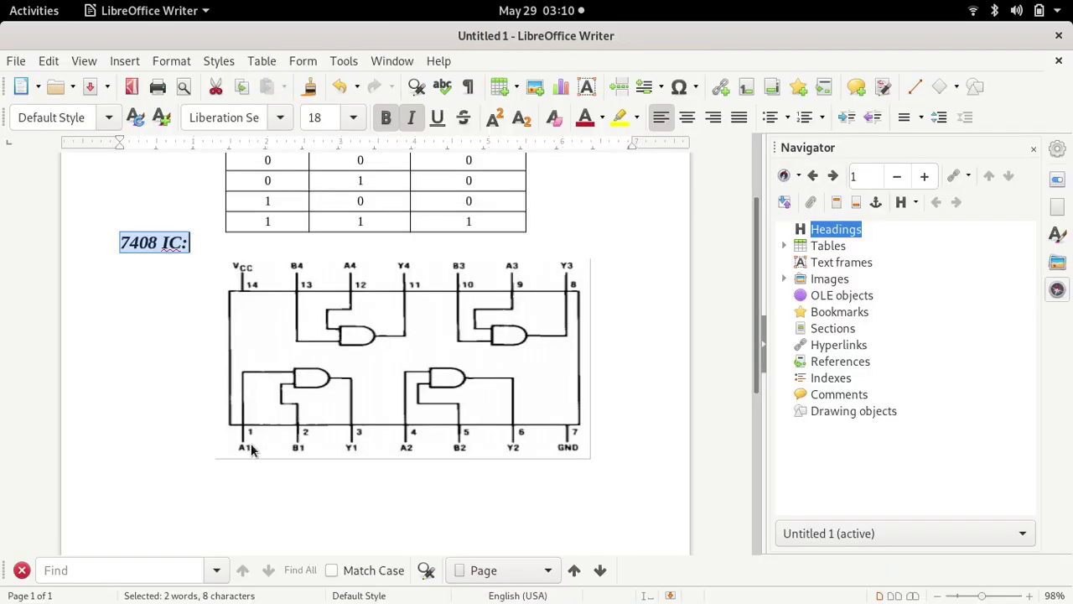
key("alt+Tab")
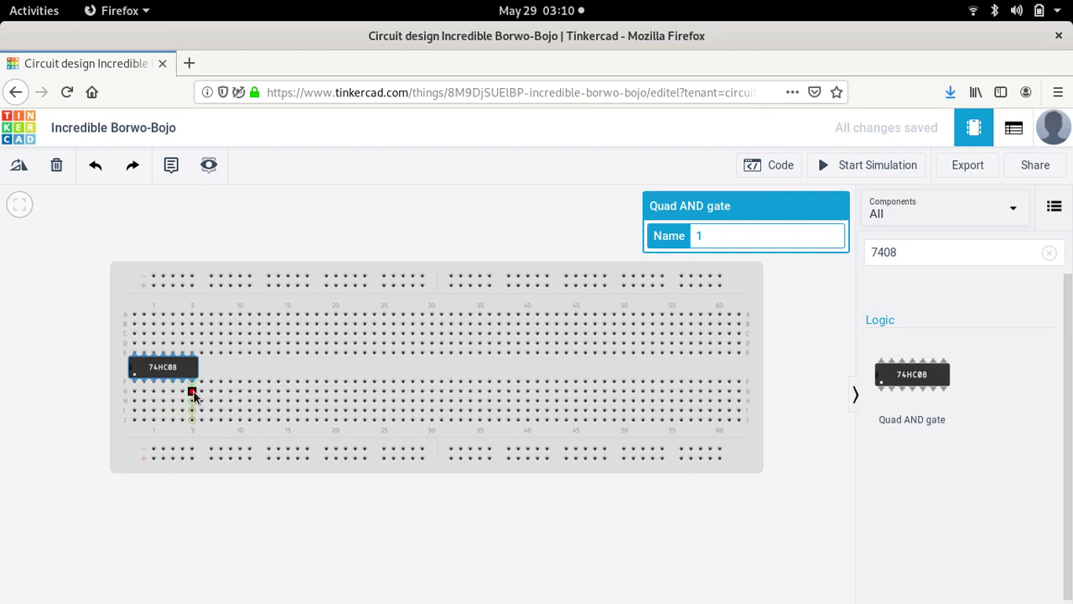
Look up the GND pin in the 7408 pin diagram in LibreOffice Writer, returning to the Tinkercad circuit in Firefox.
key("alt+Tab")
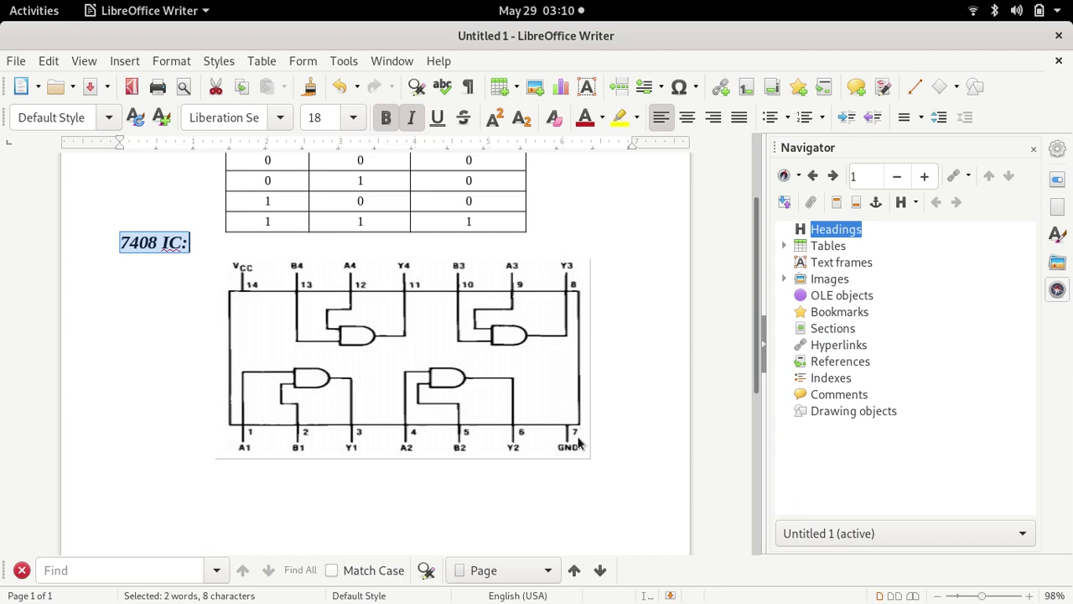
key("alt+Tab")
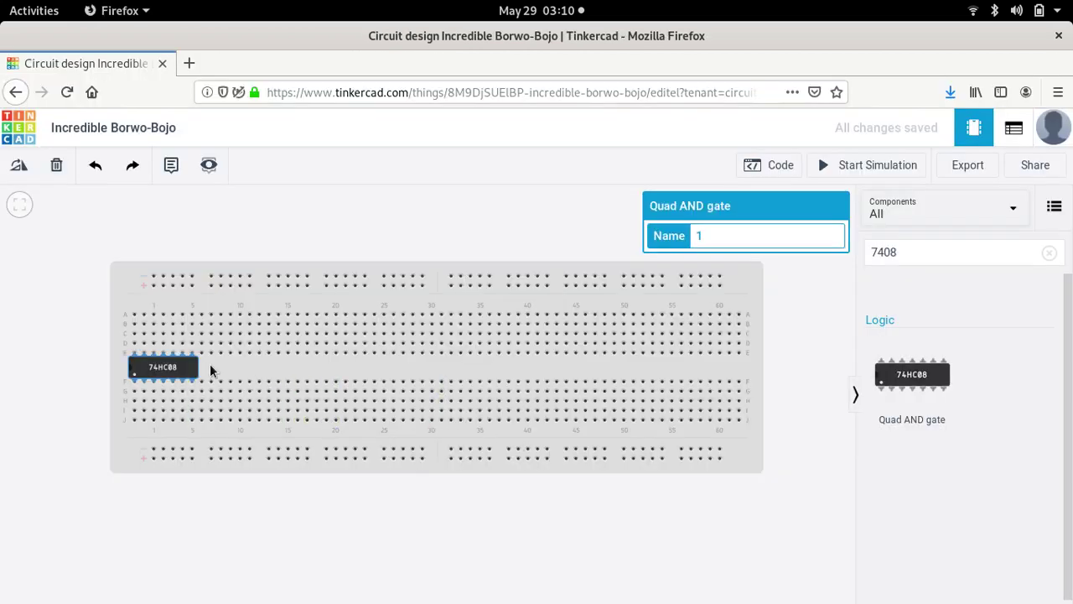
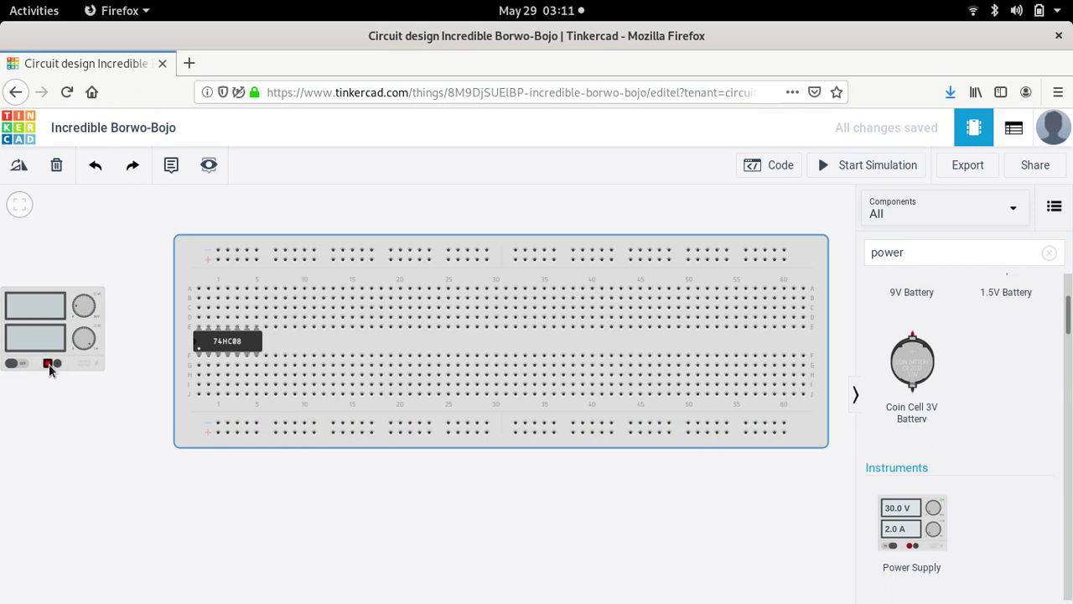
Wire the power supply's positive and negative terminals to the lower positive and negative rails of the breadboard, at the first holes.
left_click(49, 363)
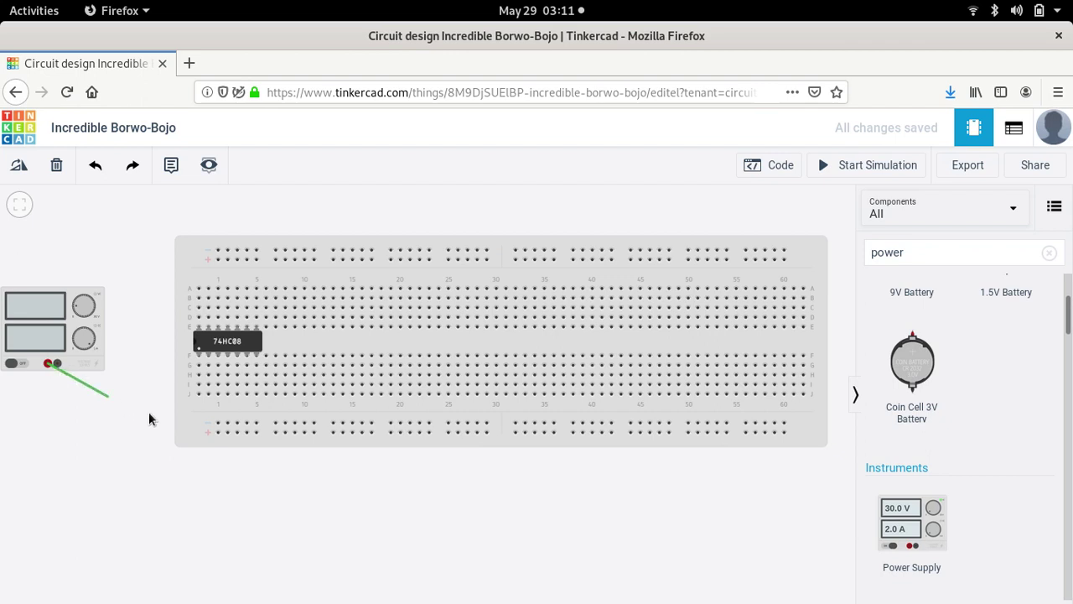
left_click(217, 432)
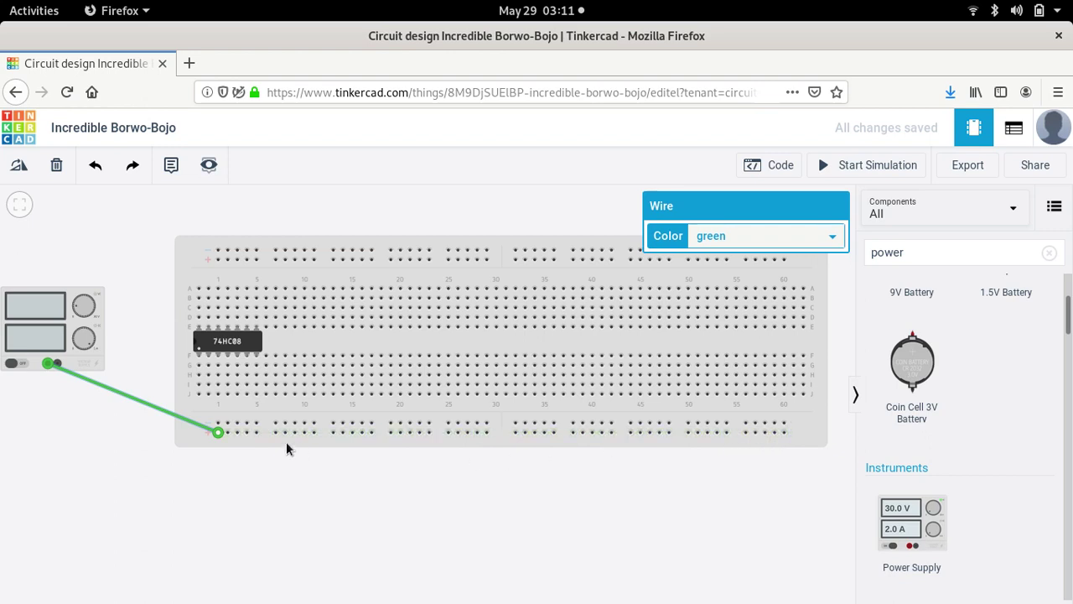
left_click(57, 367)
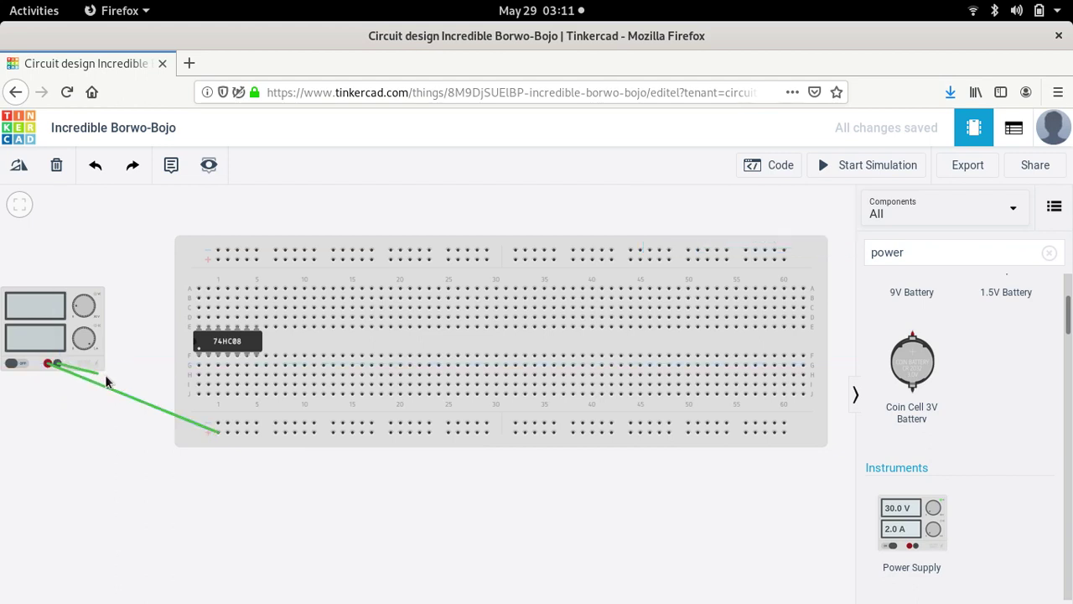
left_click(218, 431)
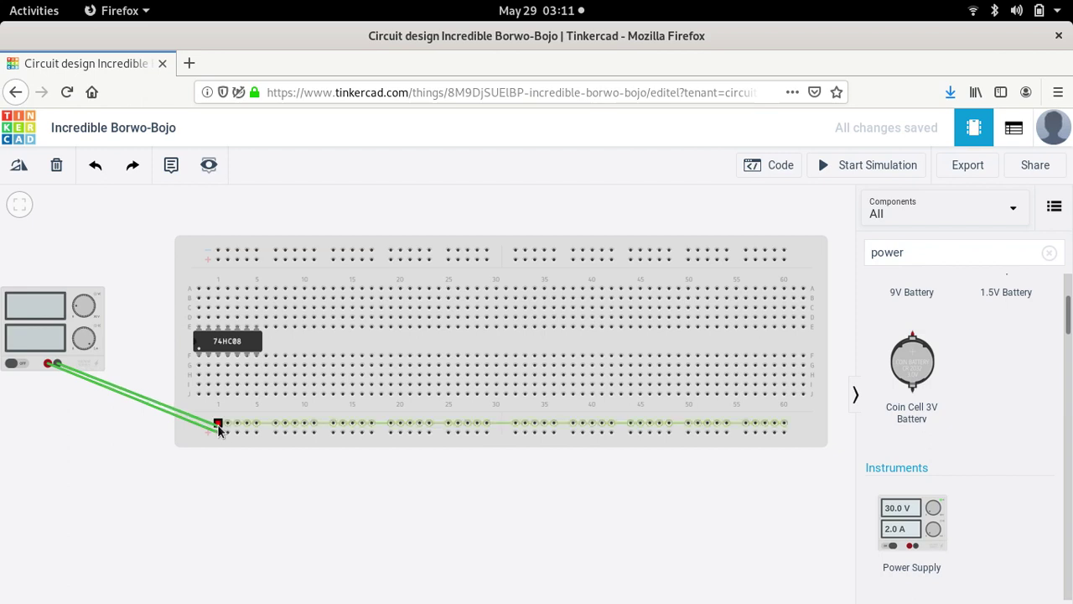
left_click(218, 425)
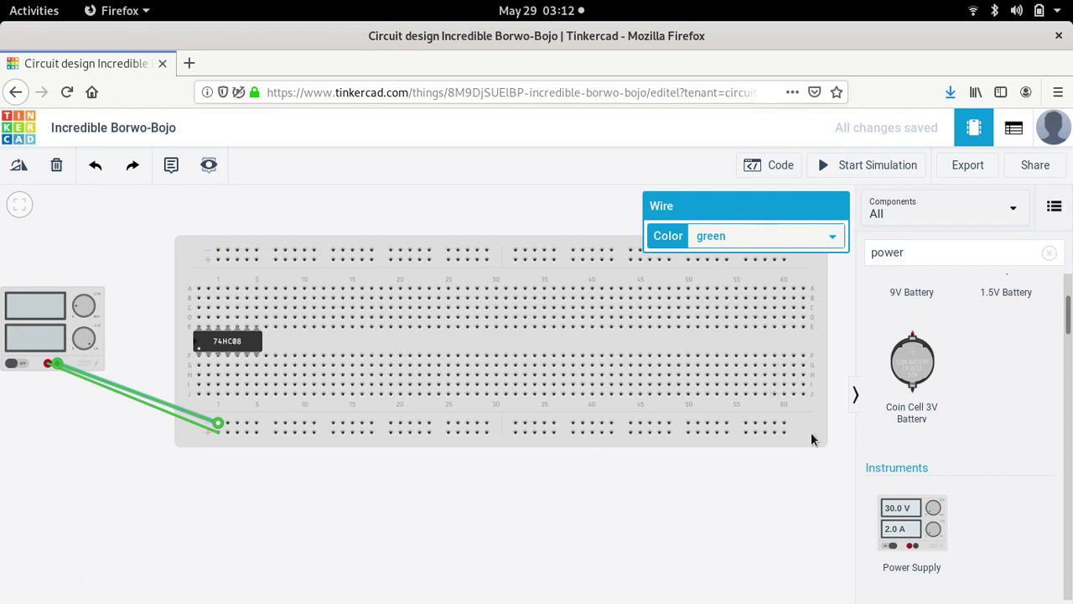
At the breadboard's right end, wire the lower positive rail to the upper outer rail and the lower negative rail to the upper inner rail.
left_click(785, 431)
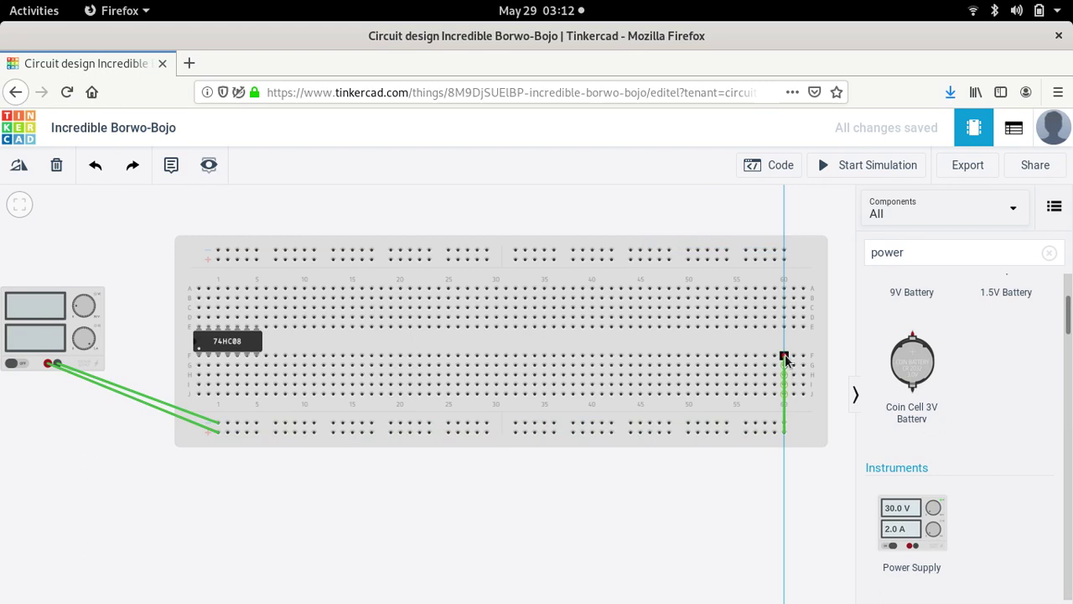
left_click(782, 252)
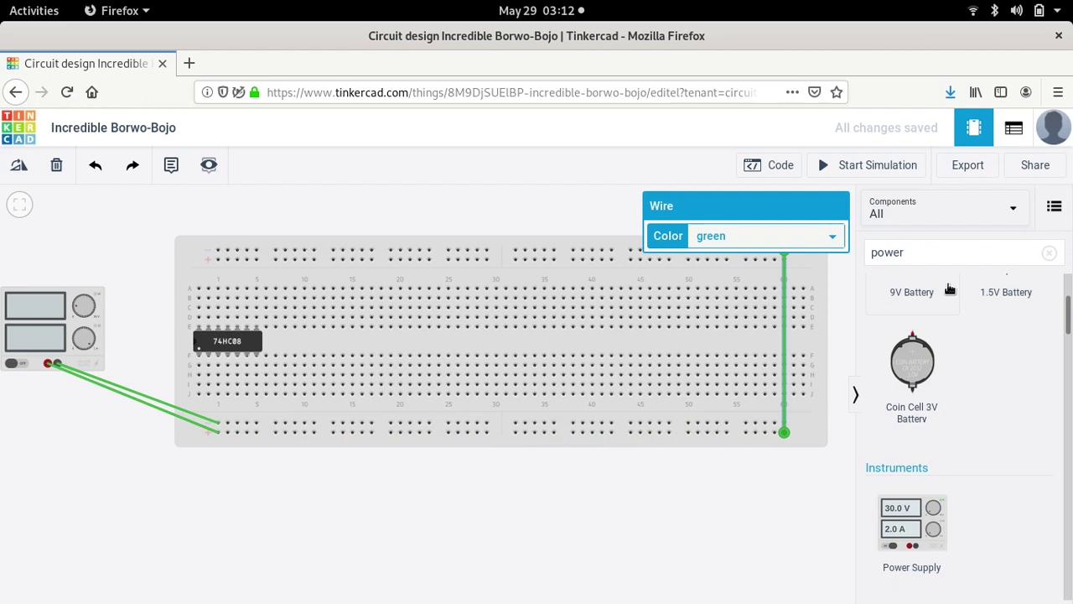
left_click(574, 213)
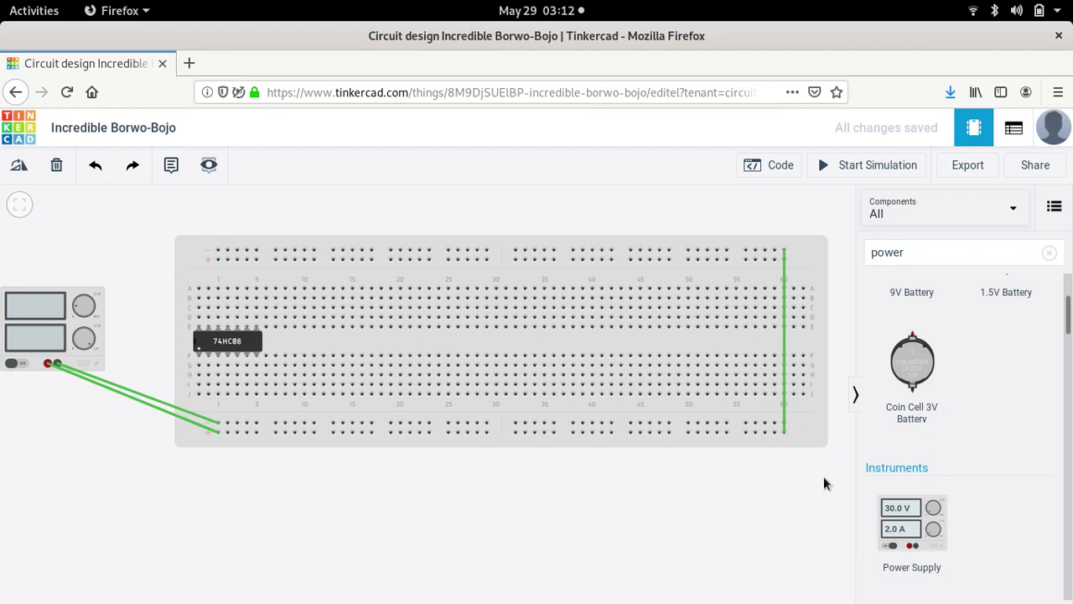
left_click(774, 427)
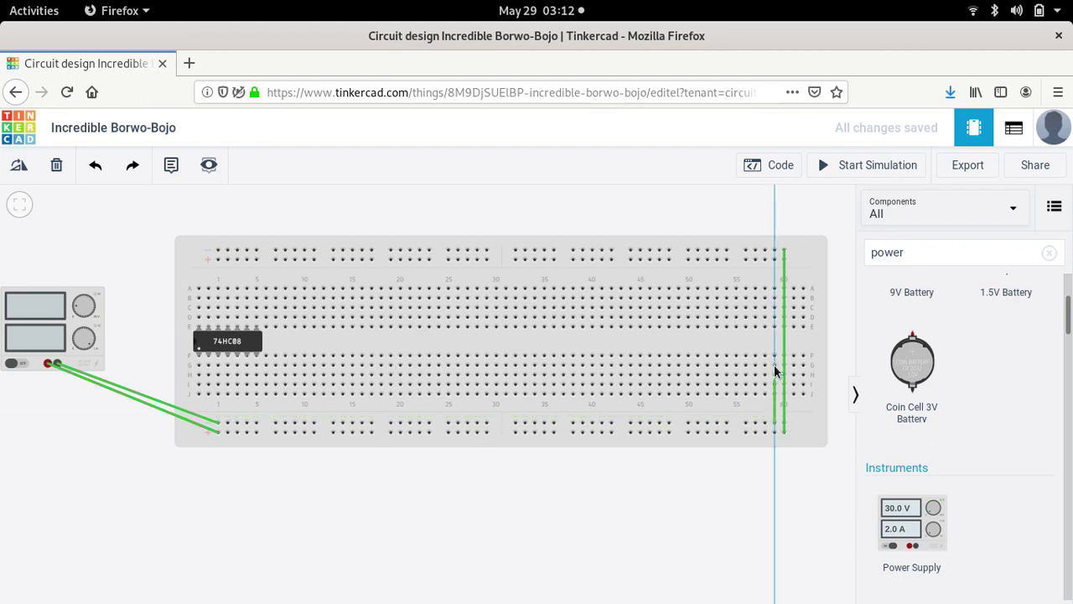
left_click(774, 260)
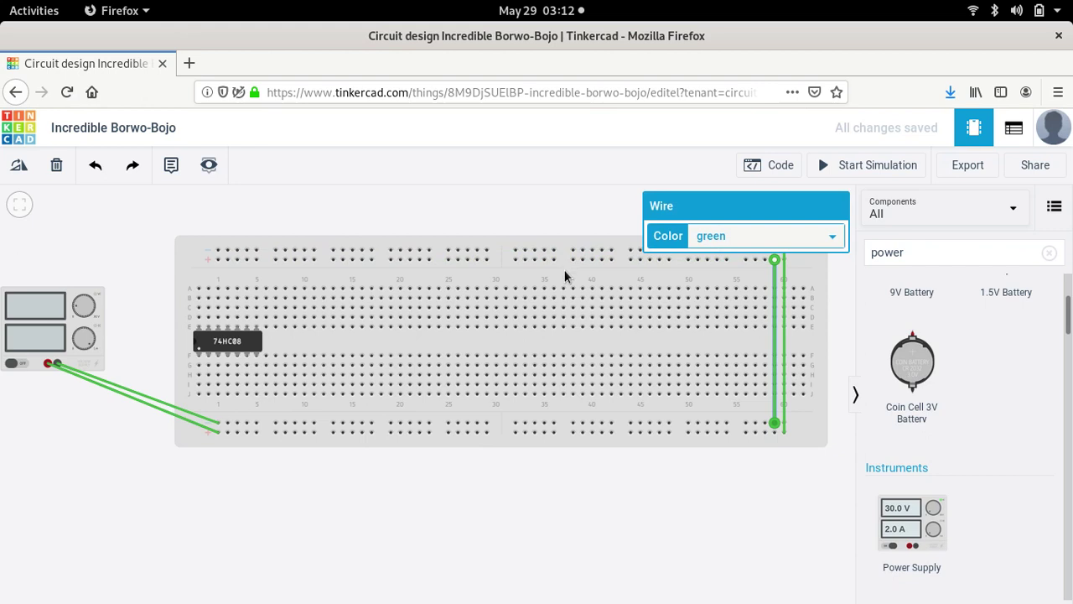
left_click(518, 507)
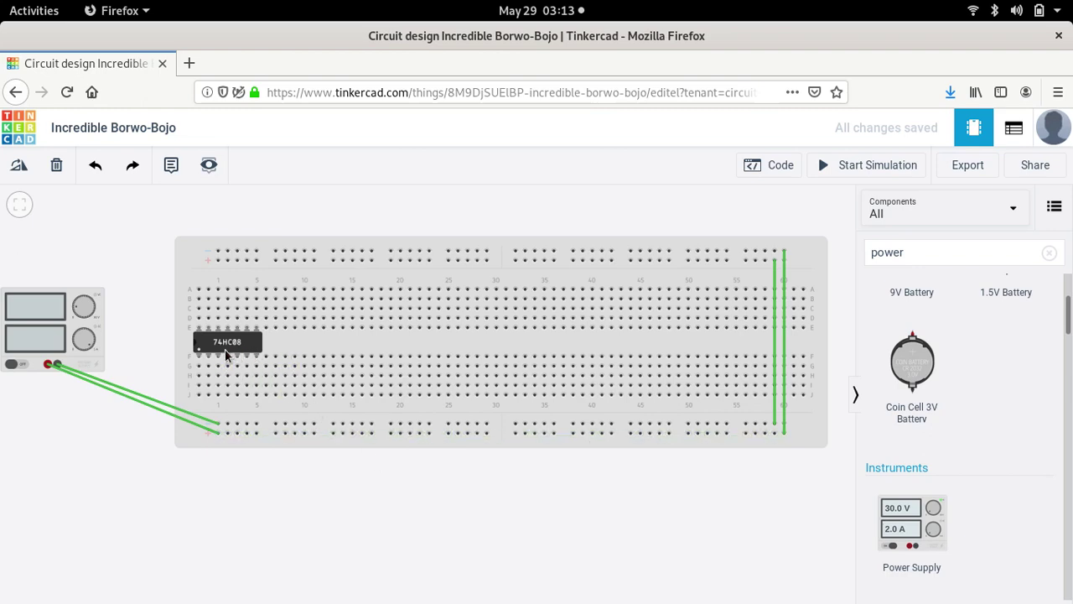
Following the pin diagram, wire the 7408's ground pin to the lower negative rail and its Vcc pin to the upper outer rail.
key("alt+Tab")
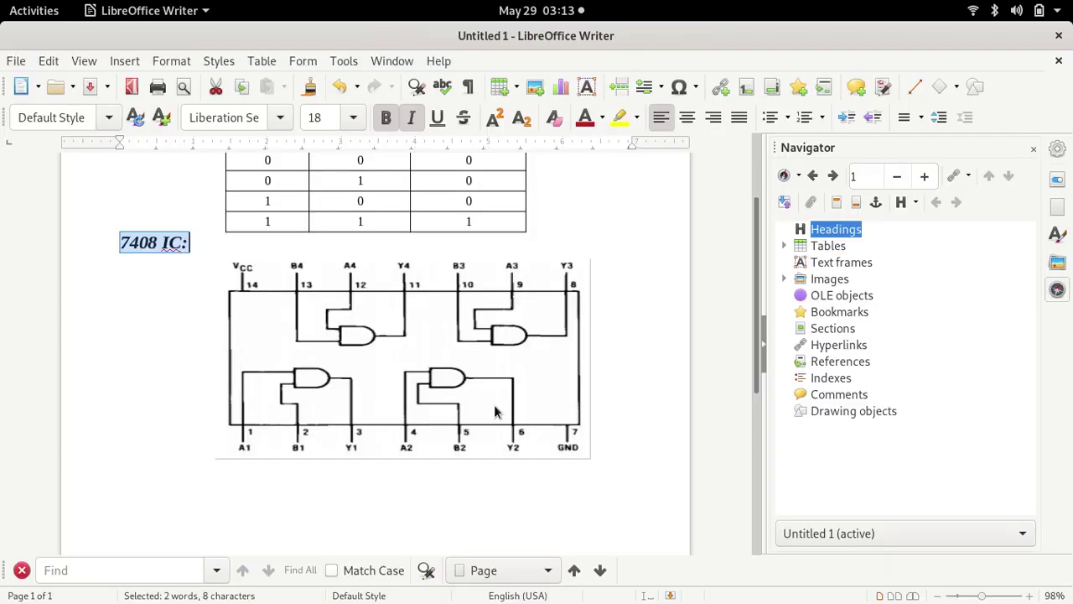
key("alt+Tab")
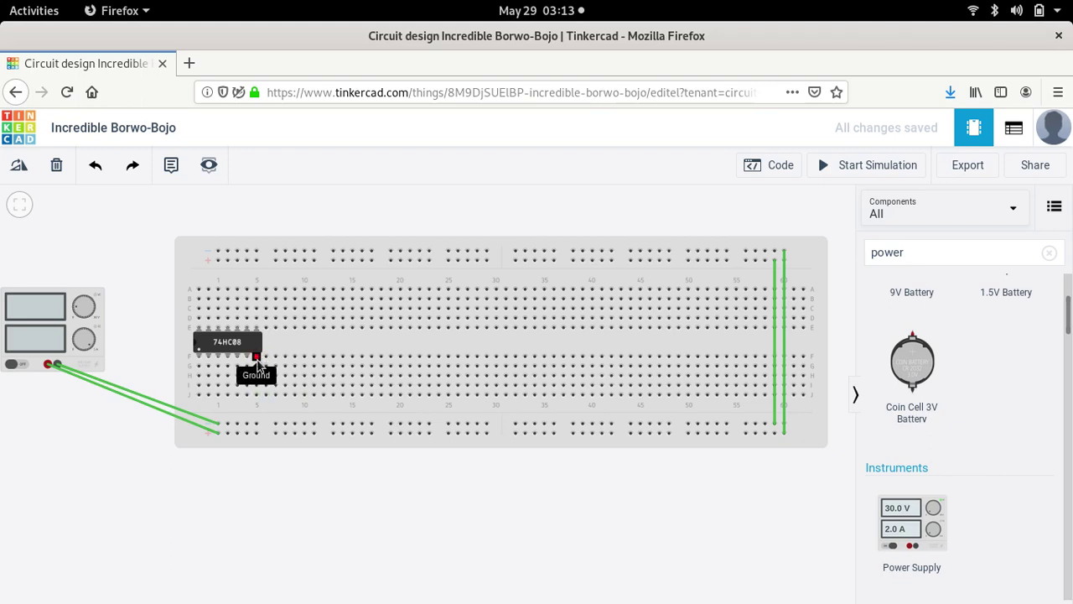
left_click(257, 369)
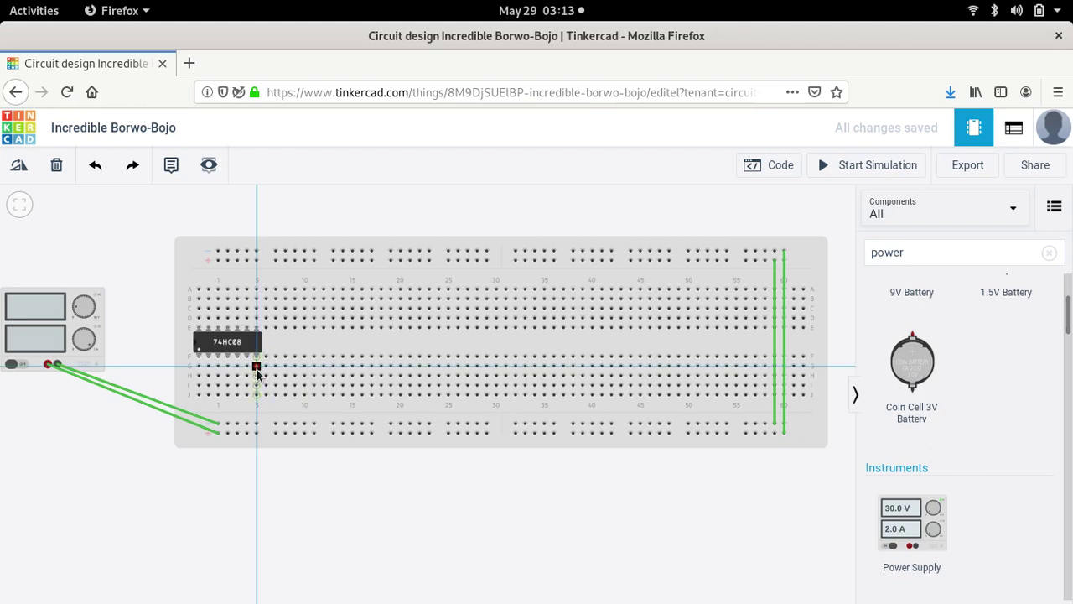
left_click(258, 425)
key("alt+Tab")
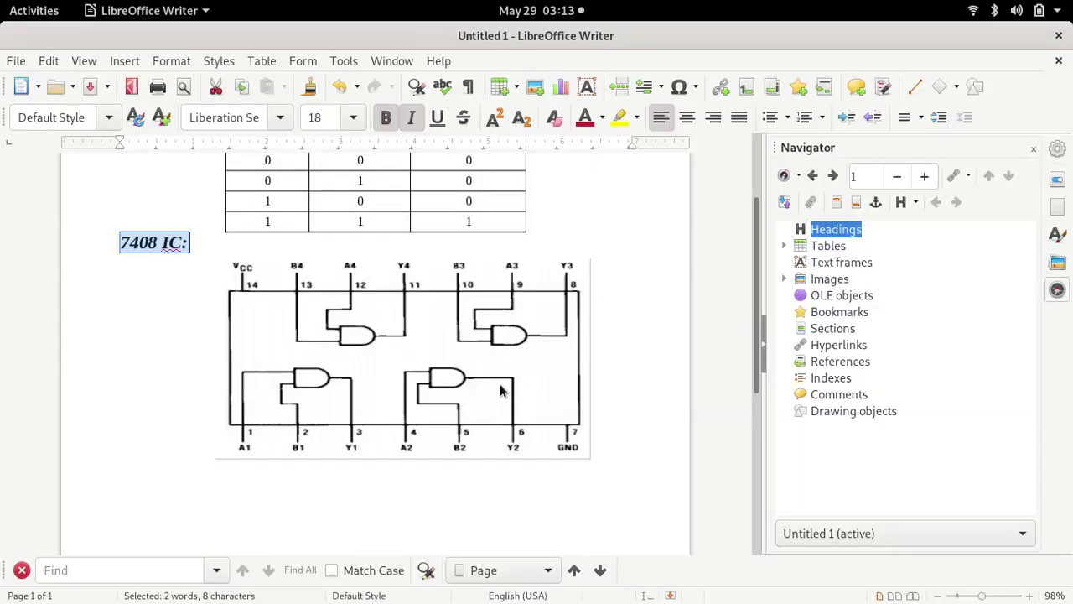
key("alt+Tab")
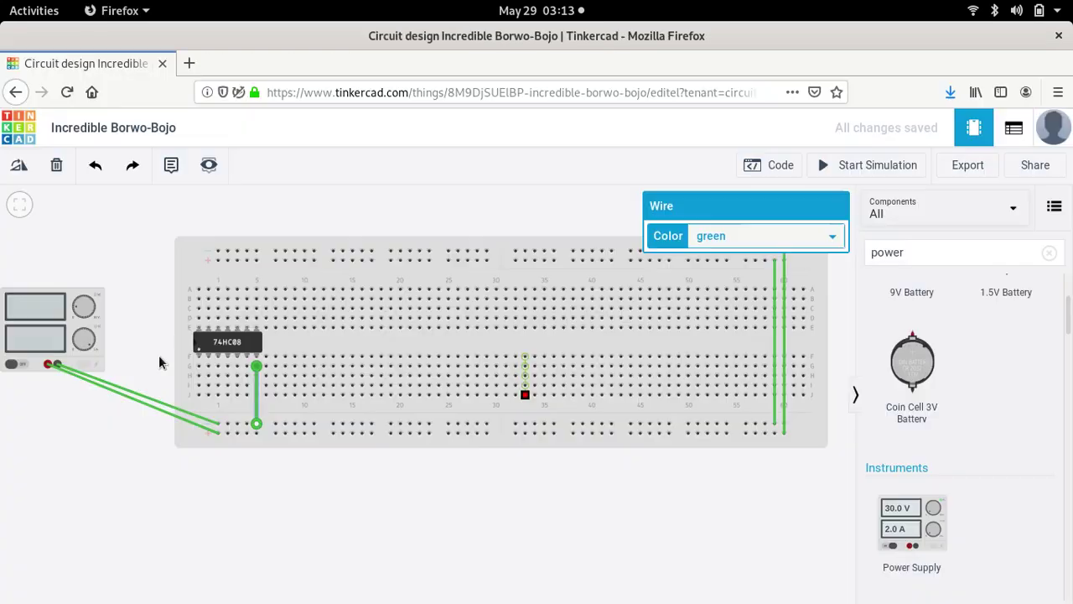
left_click(198, 319)
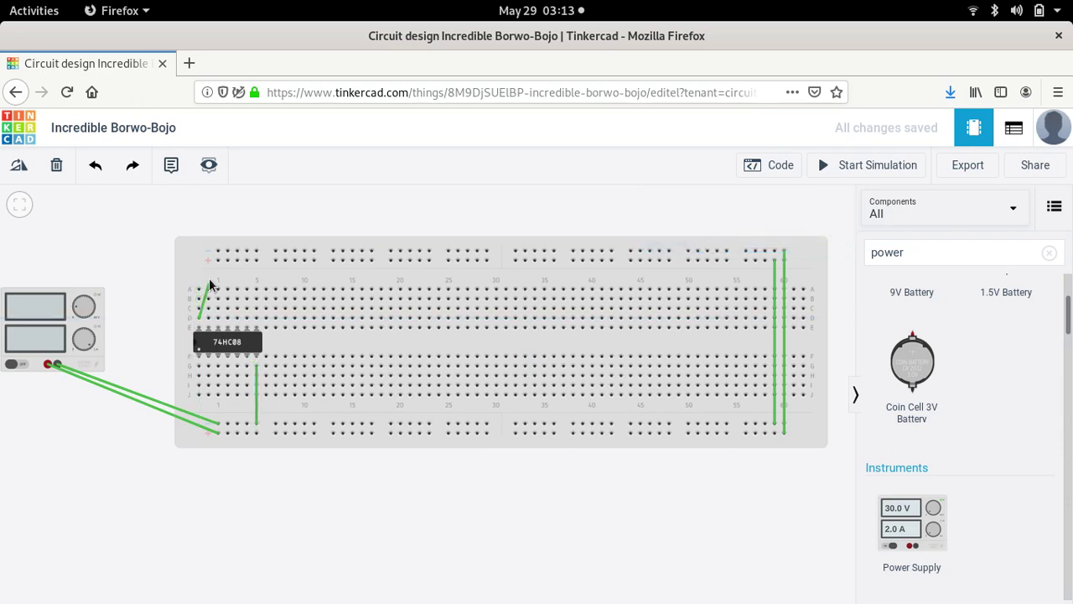
left_click(217, 252)
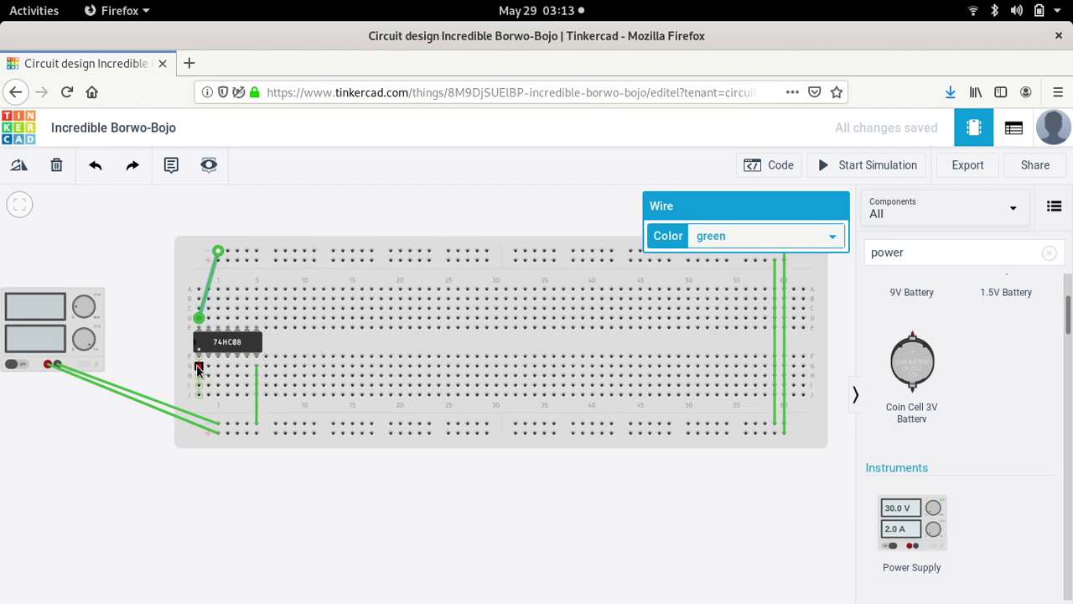
Check the first gate in the pin diagram and wire the 7408's input pins 1 and 2 to the lower positive rail.
key("alt+Tab")
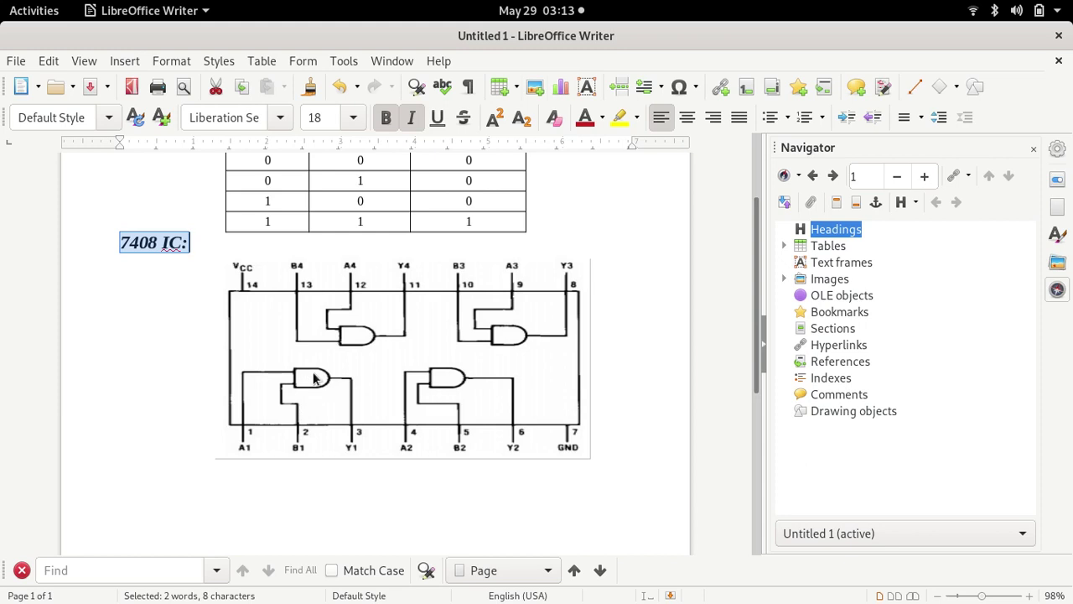
key("alt+Tab")
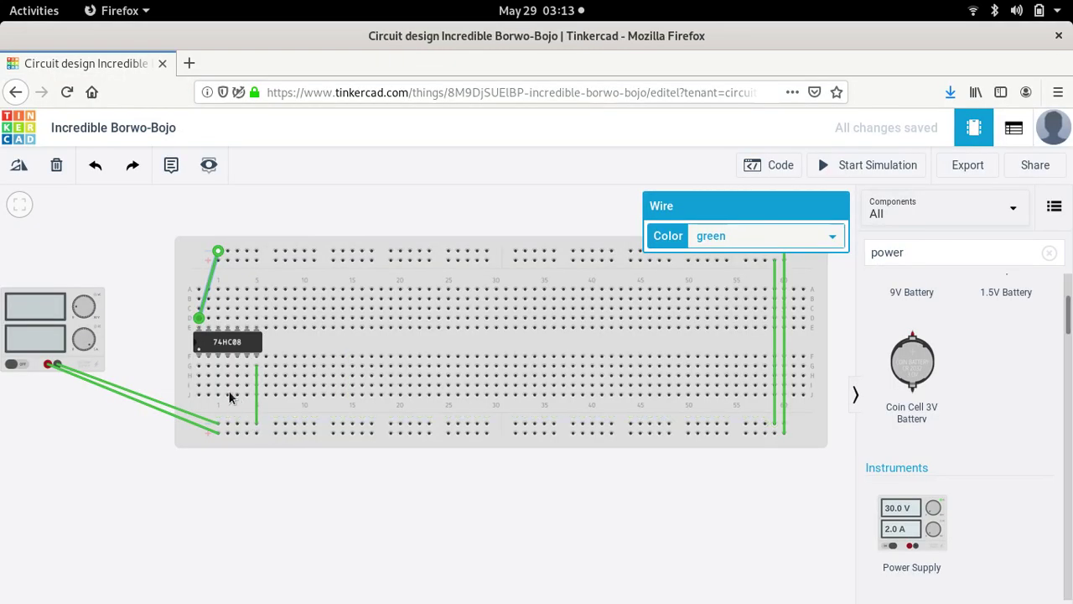
left_click(199, 367)
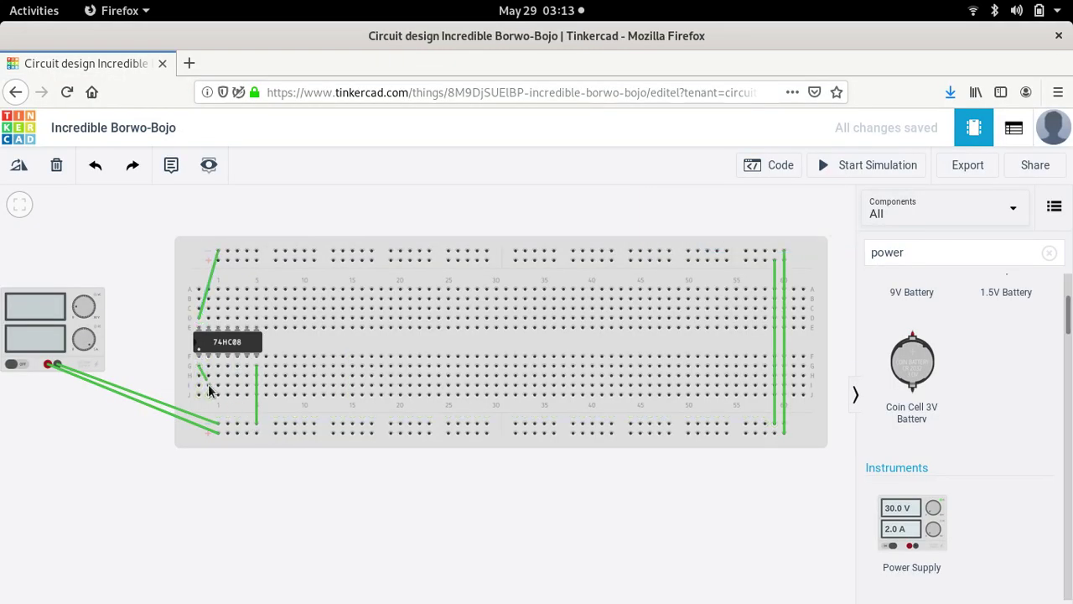
left_click(226, 434)
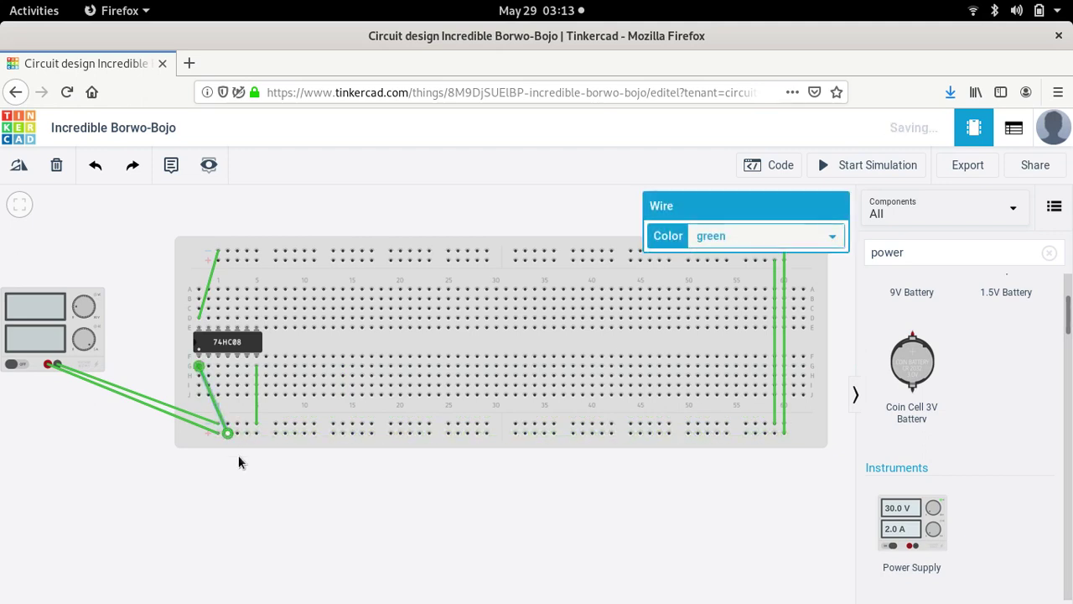
left_click(239, 456)
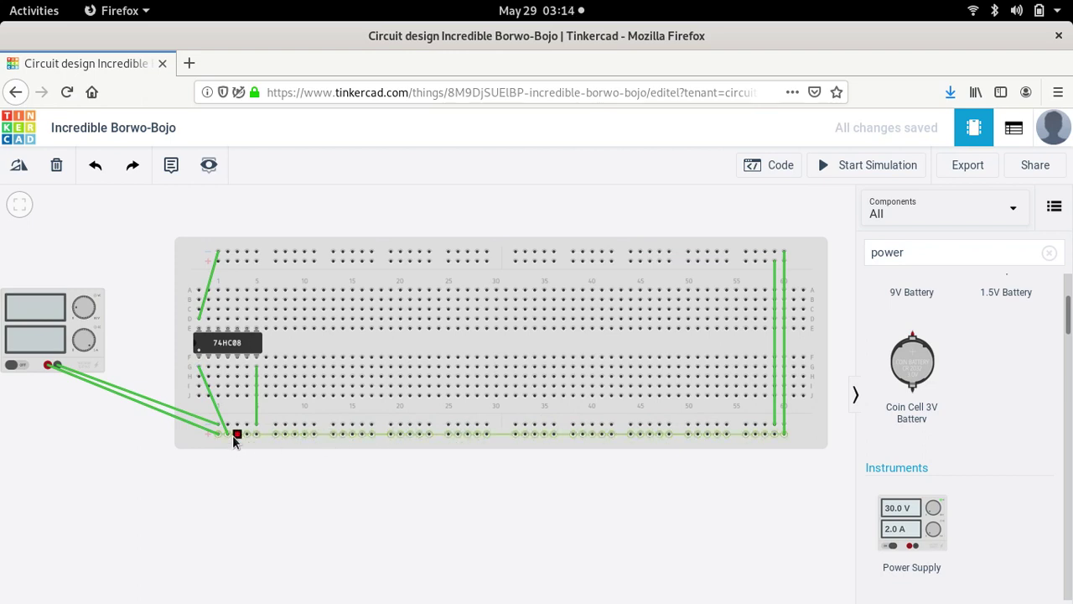
left_click(209, 369)
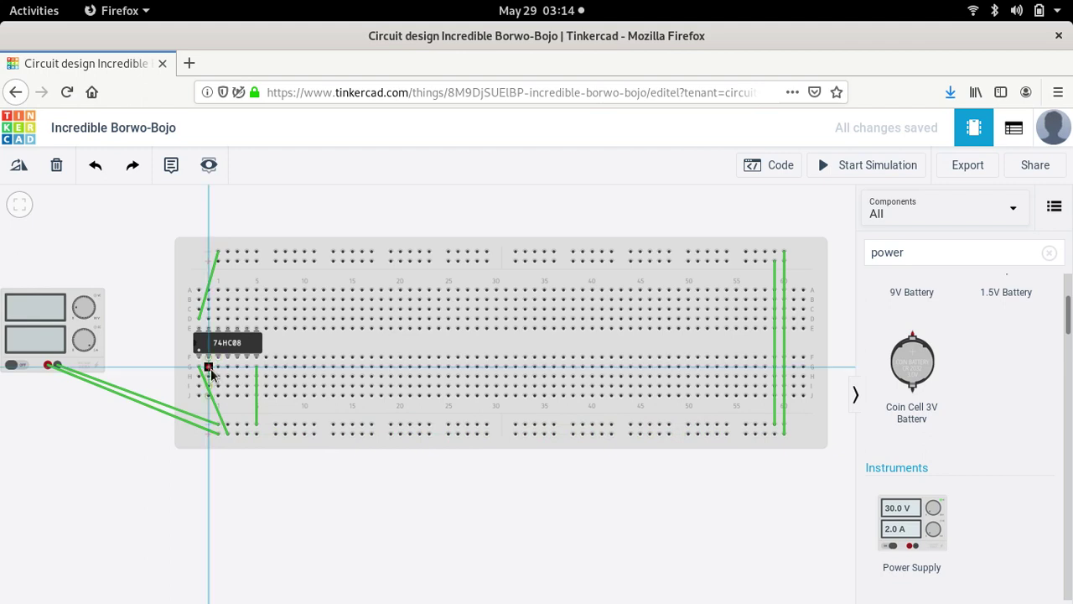
left_click(235, 433)
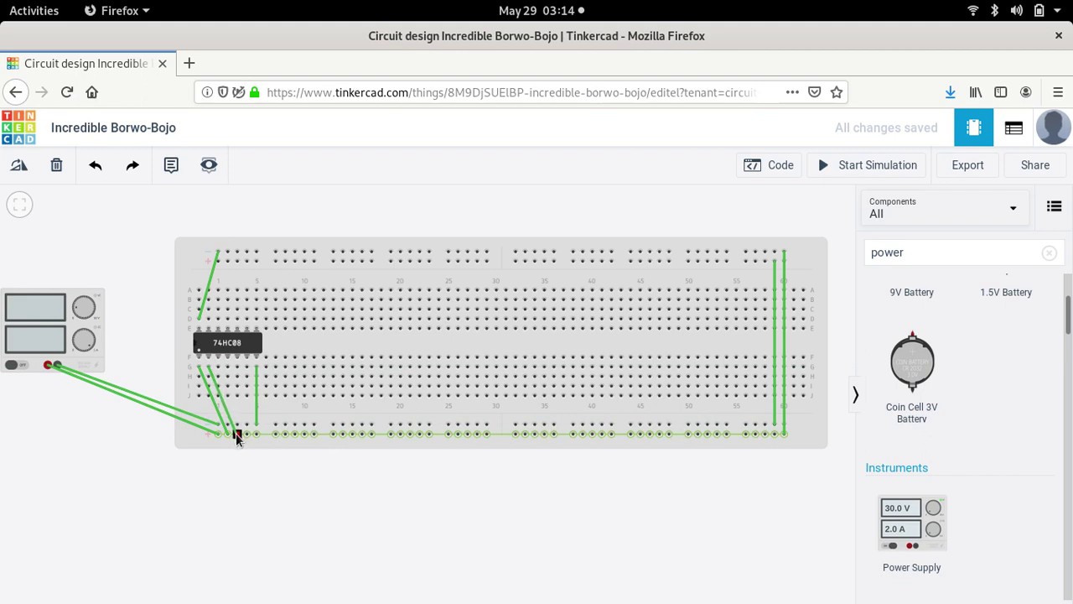
left_click(237, 435)
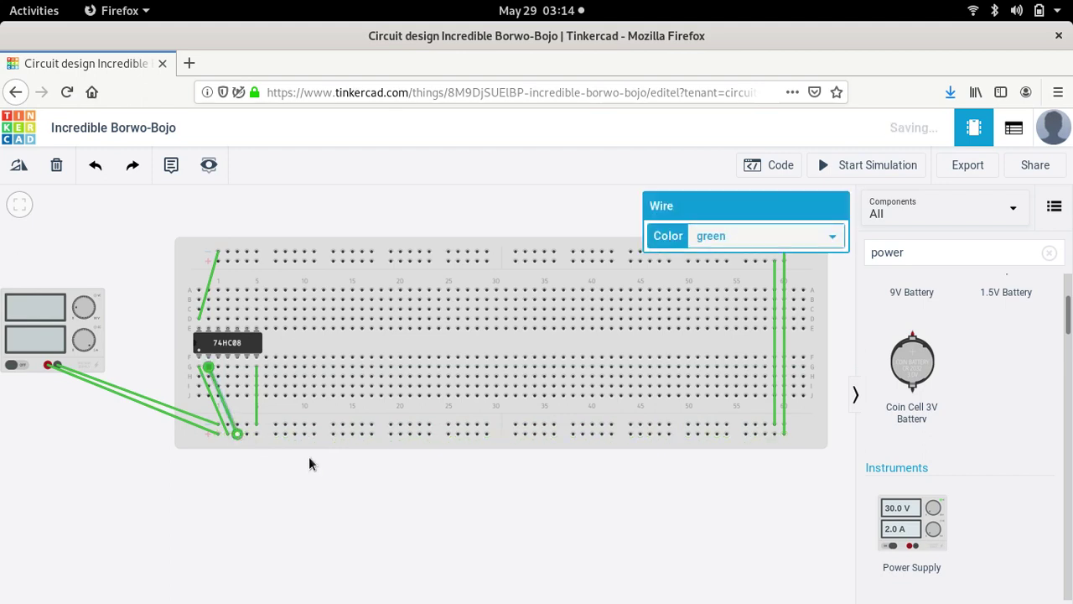
left_click(308, 457)
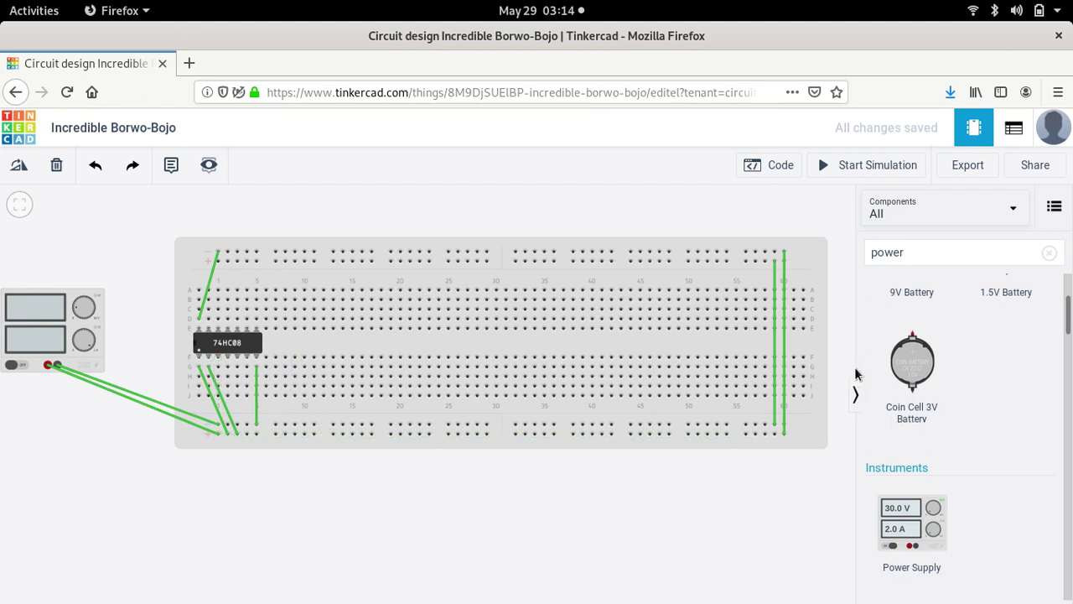
Search the components for led and place a red LED in breadboard row A at columns 7 and 8.
left_click(913, 246)
key("ctrl+a")
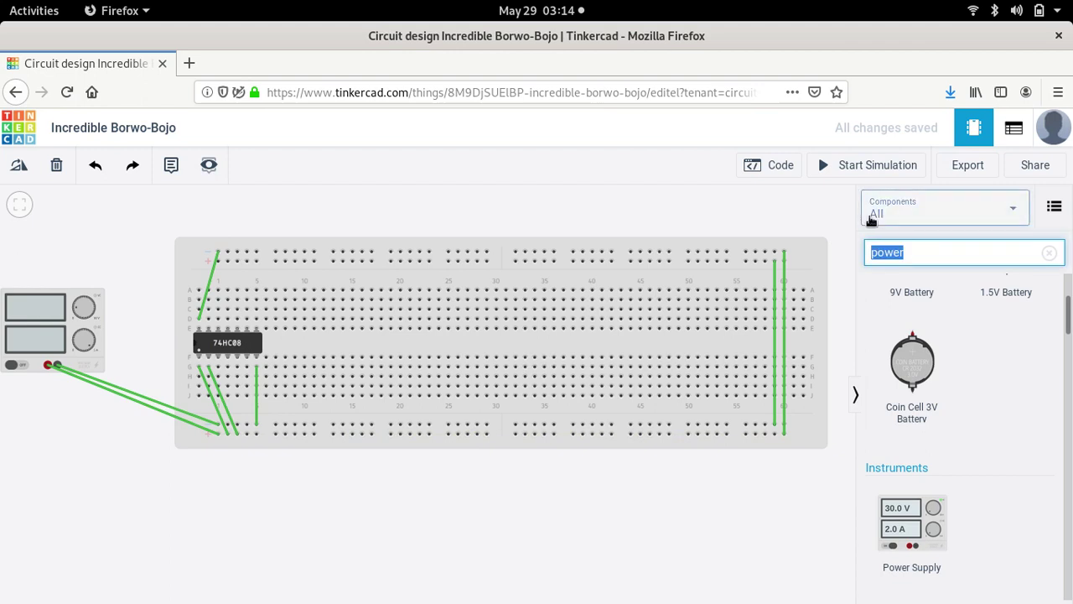
type("led")
left_click_drag(912, 385, 279, 283)
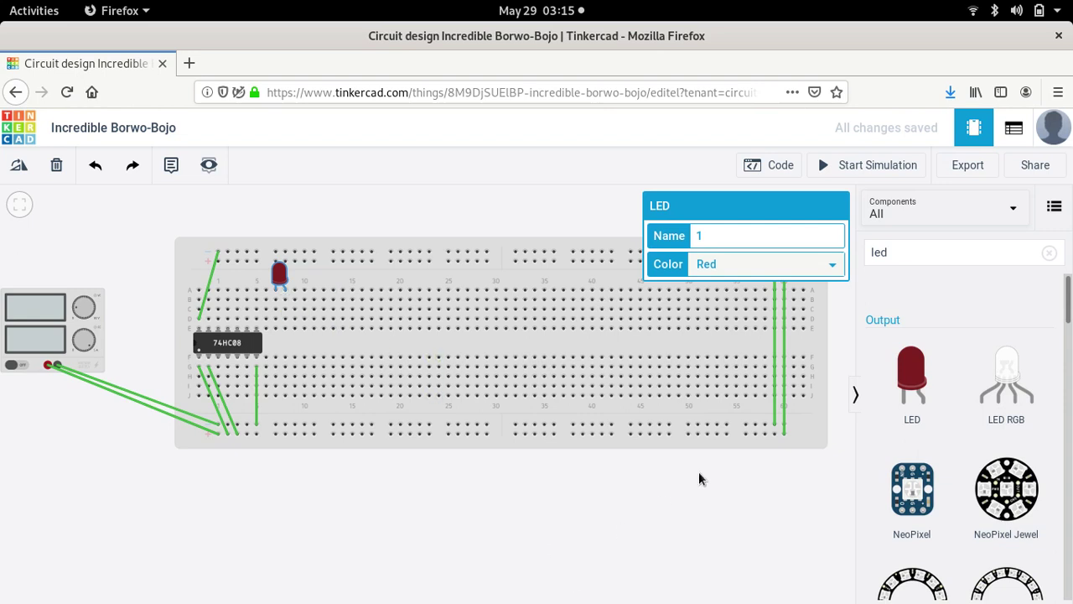
double_click(926, 256)
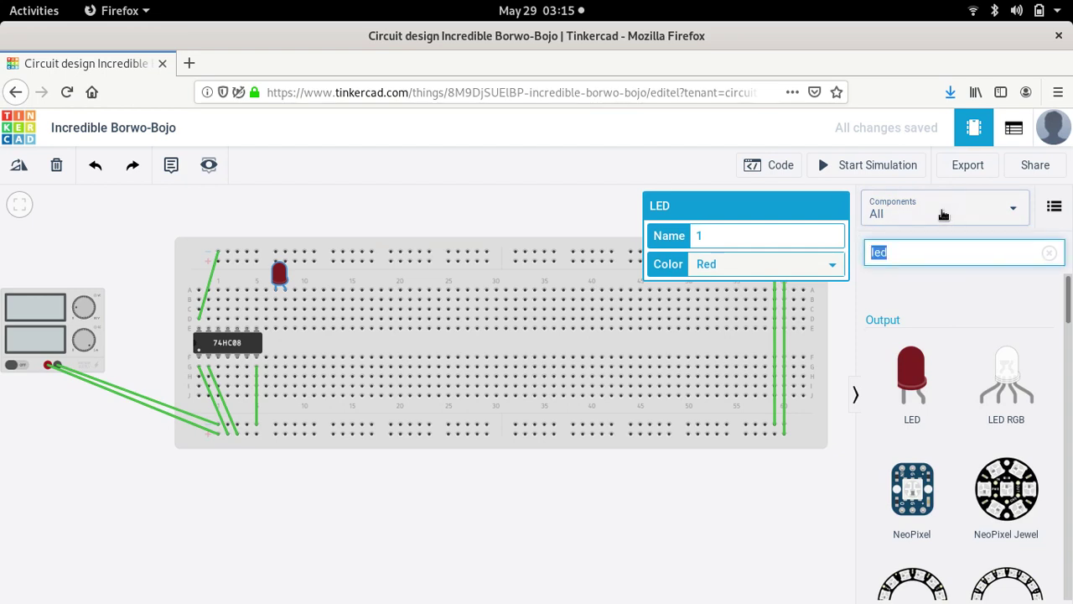
type("register")
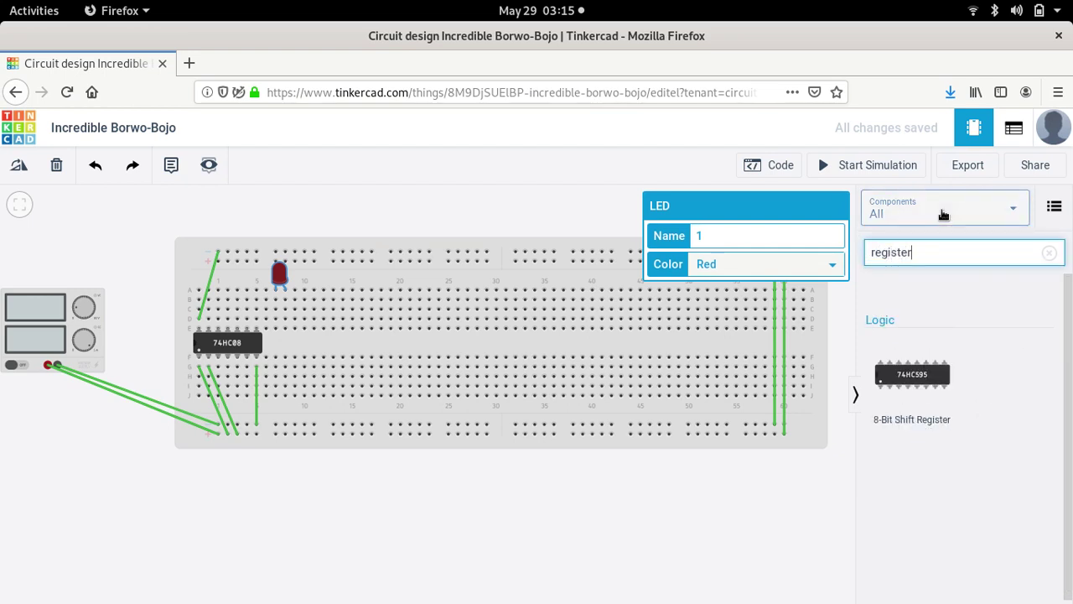
left_click(893, 317)
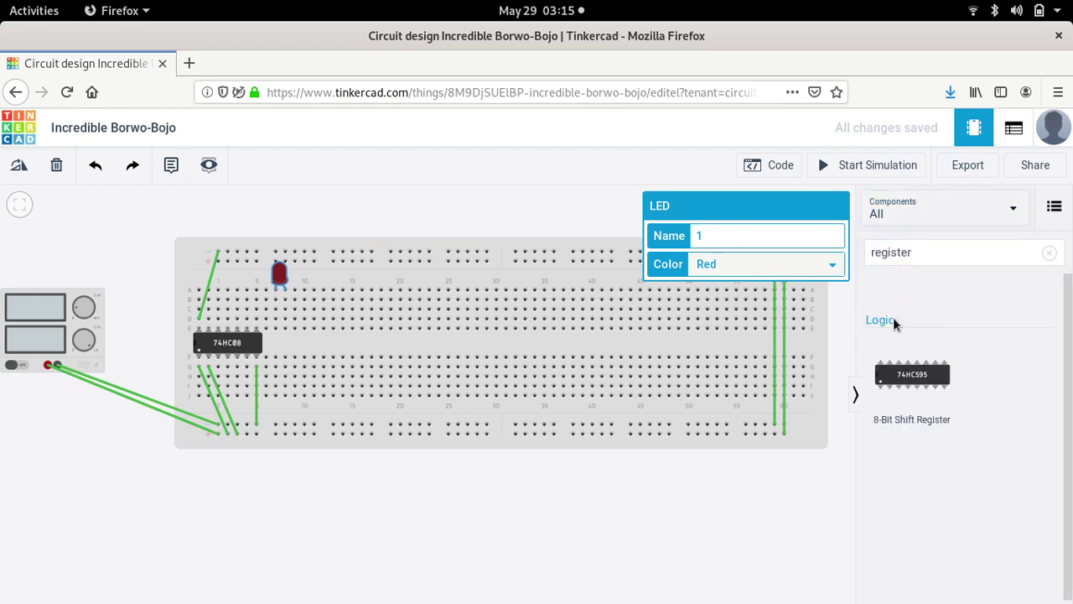
Show the basic components and place a 1 kΩ resistor horizontally in breadboard row B, spanning columns 8 to 12.
left_click(909, 211)
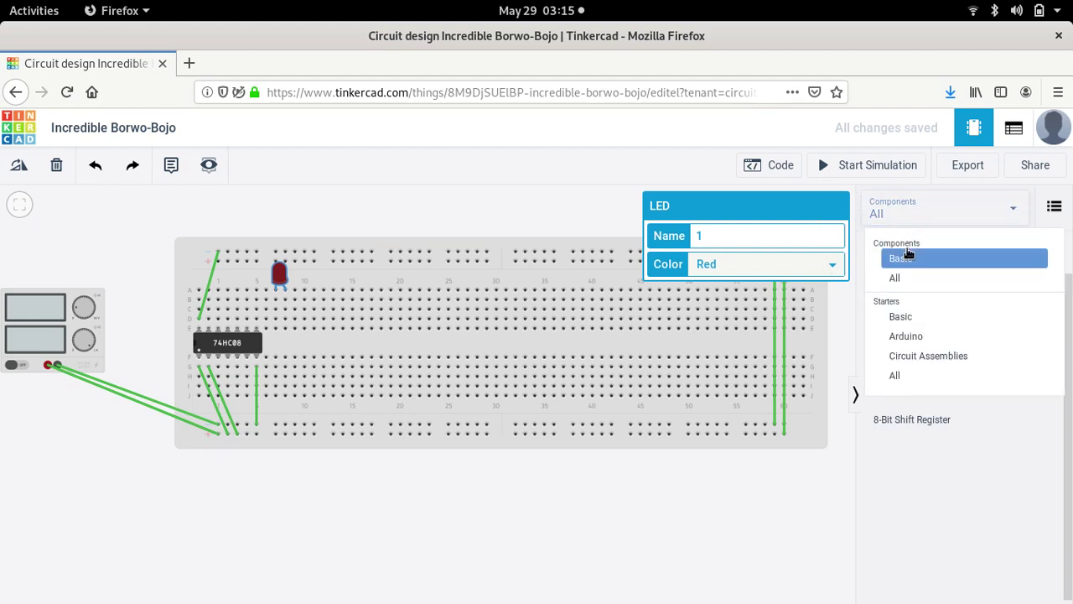
left_click(903, 258)
left_click_drag(912, 328, 582, 309)
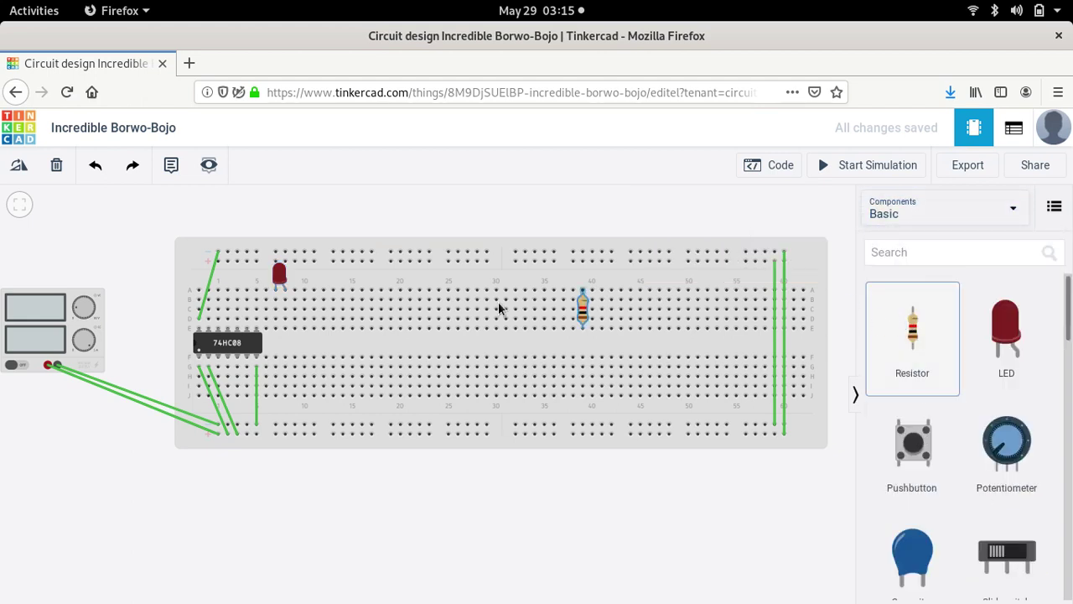
left_click_drag(498, 308, 333, 310)
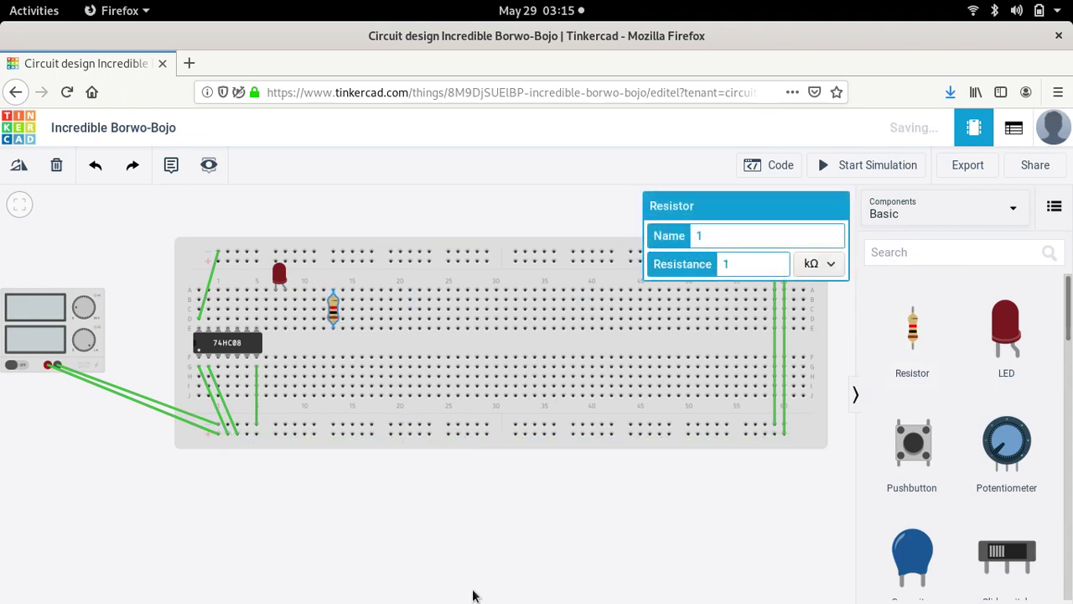
key("r")
key("r")
key("r")
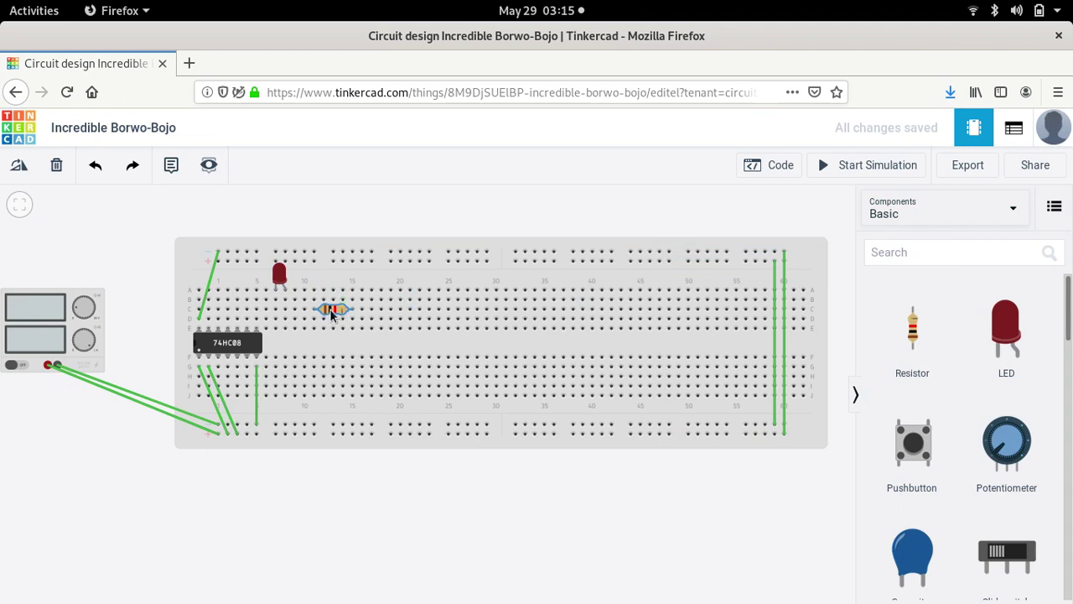
left_click_drag(332, 312, 305, 304)
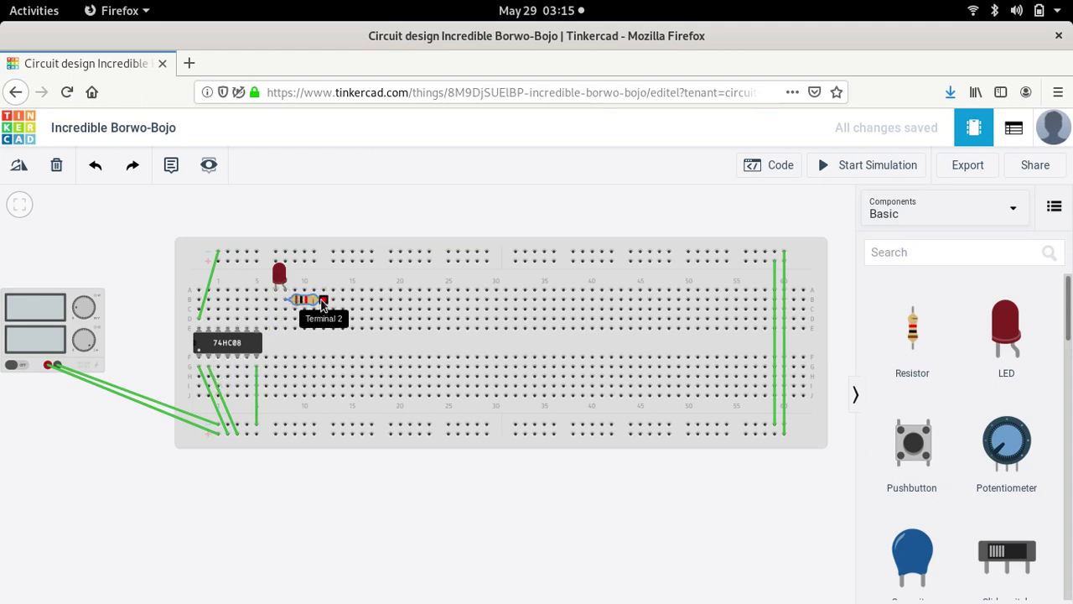
Wire the 7408's output pin 3 to the resistor's free end at column 12, and the LED's column 7 leg to the upper inner rail.
left_click(218, 369)
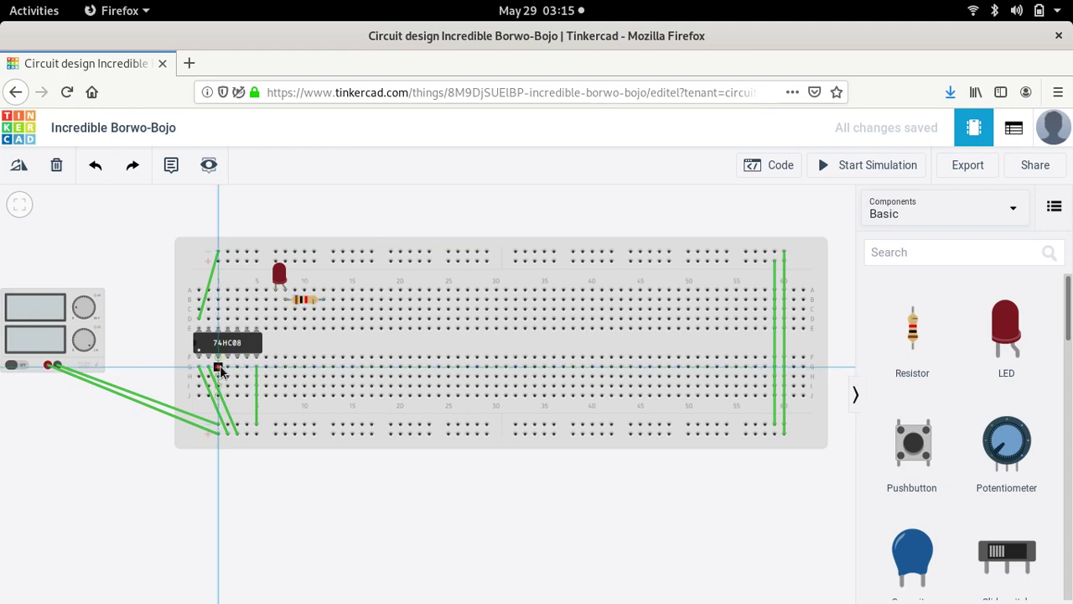
left_click(324, 311)
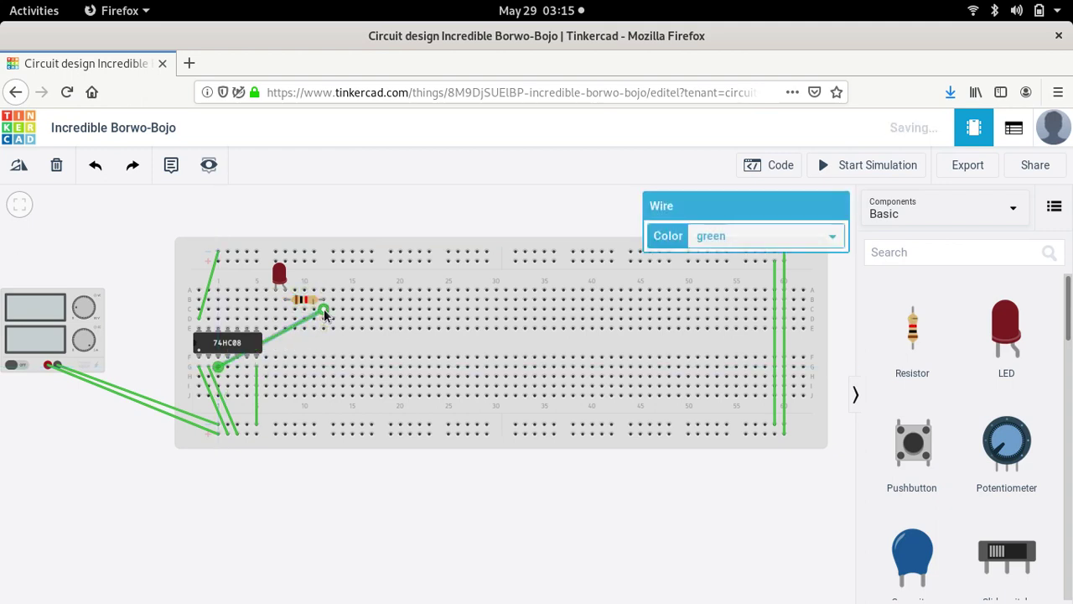
left_click(391, 509)
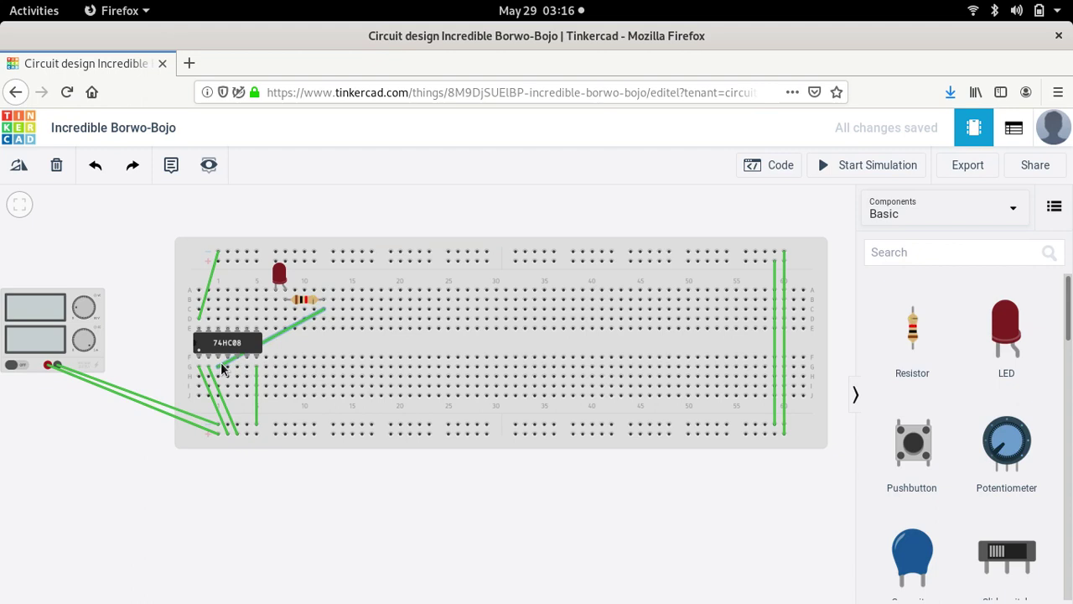
left_click(276, 301)
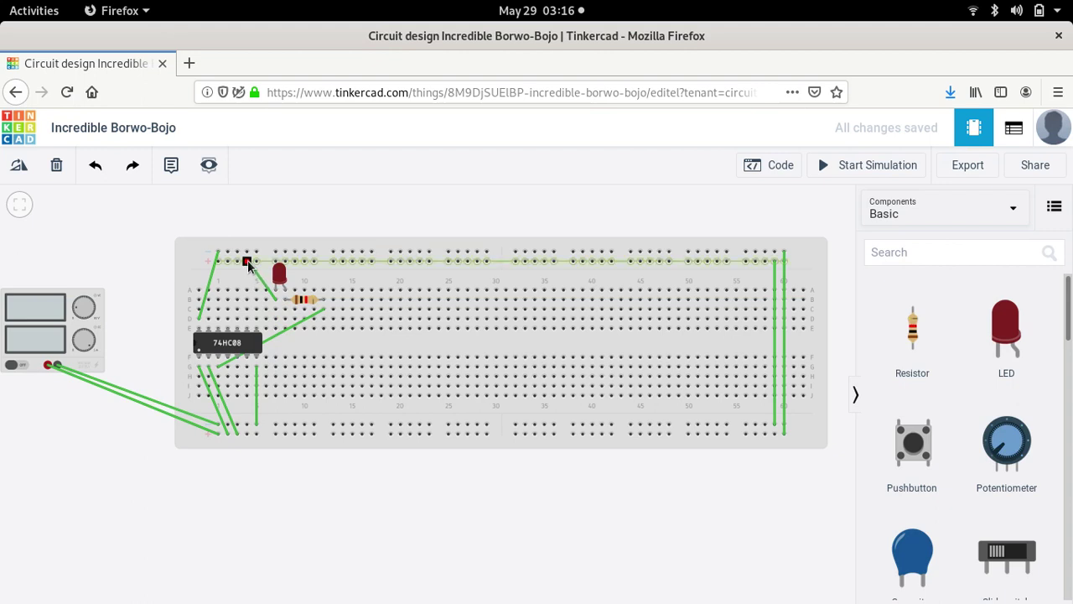
left_click(248, 262)
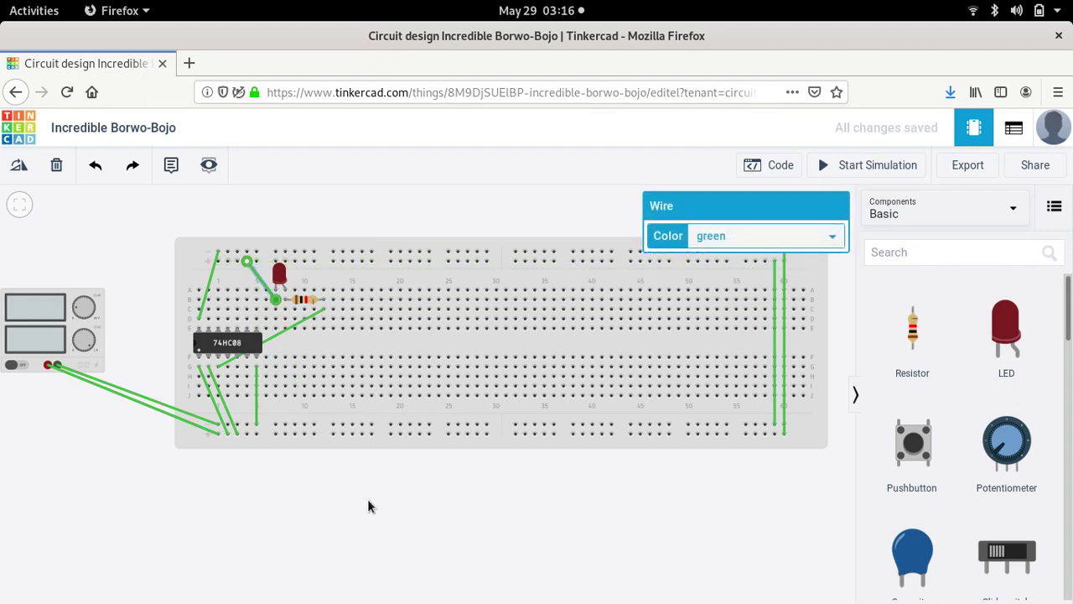
left_click(397, 516)
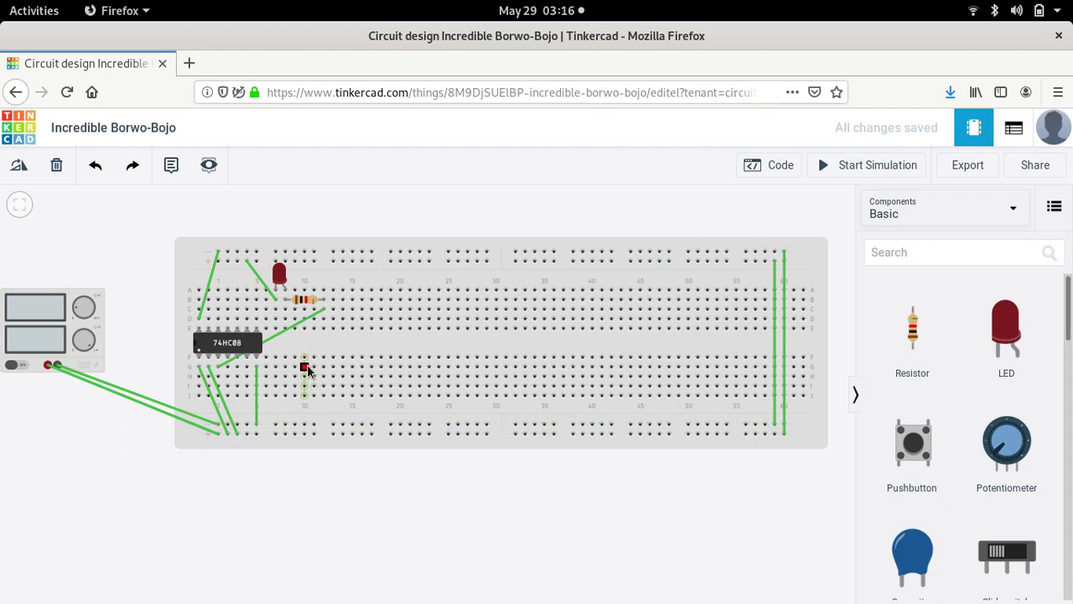
Run the simulation twice to check the LED with both gate inputs on the positive rail, stopping it each time.
left_click(853, 172)
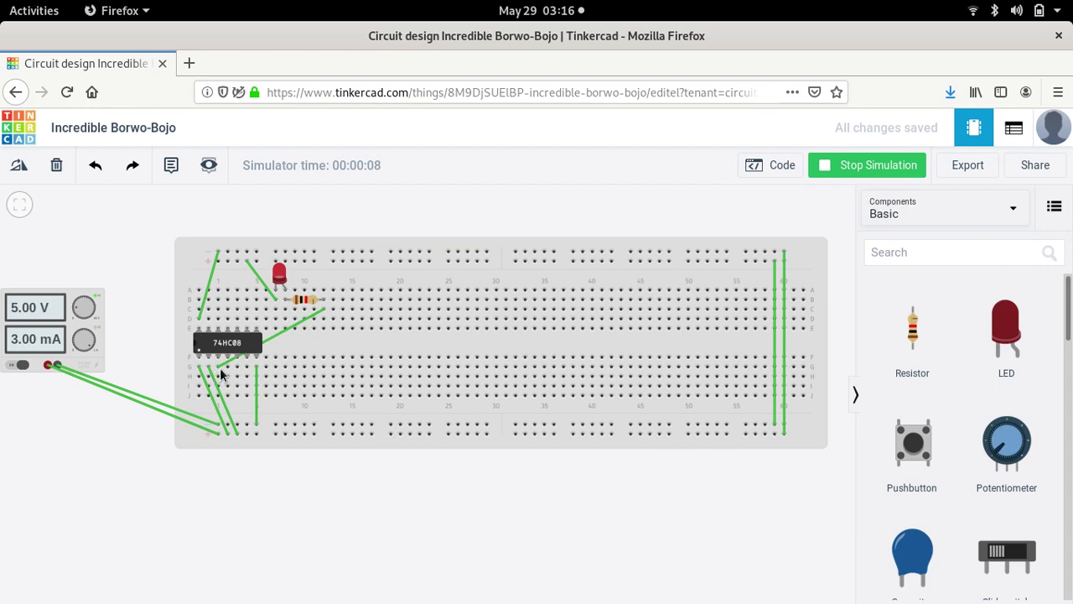
left_click(877, 172)
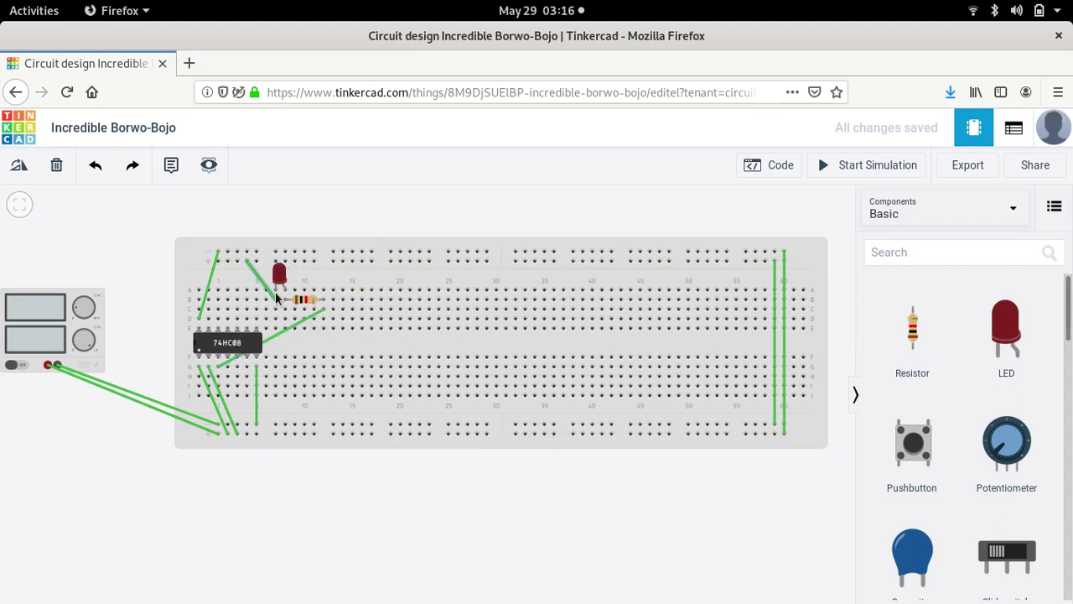
left_click(215, 410)
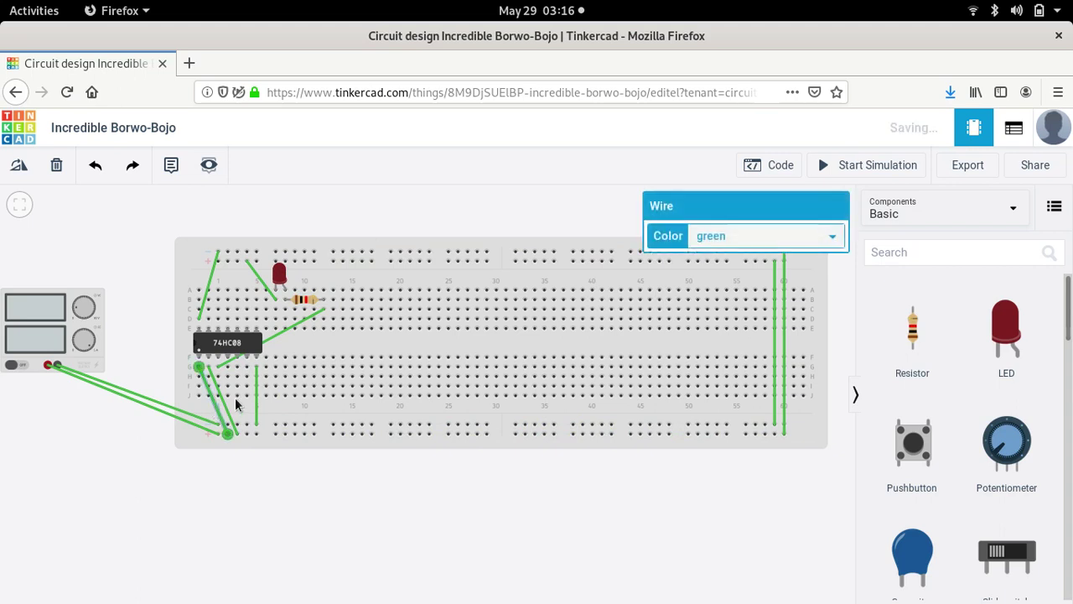
left_click(485, 226)
left_click(873, 168)
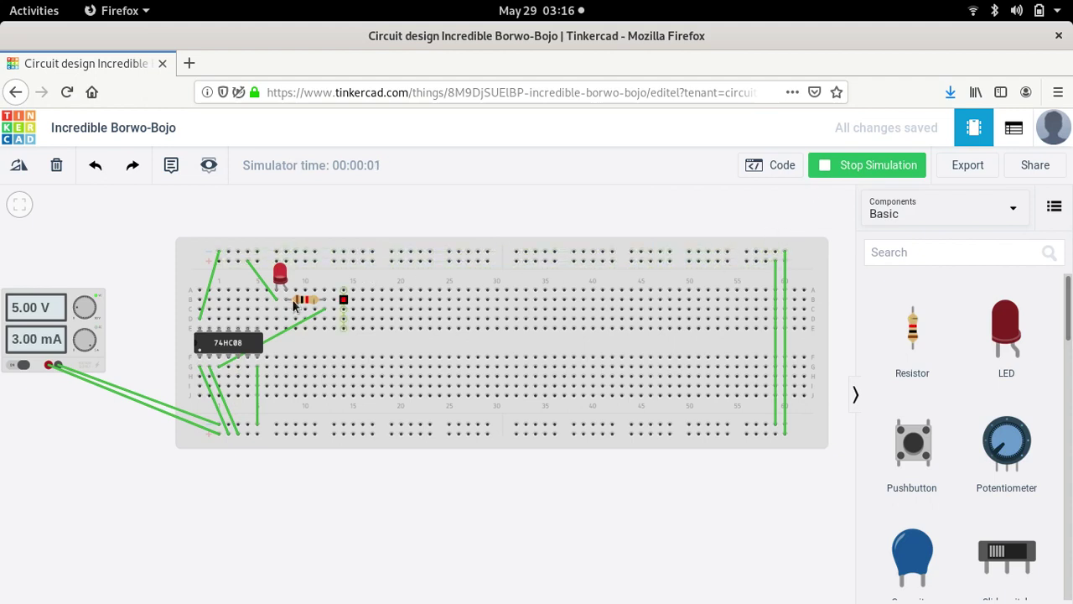
left_click(894, 168)
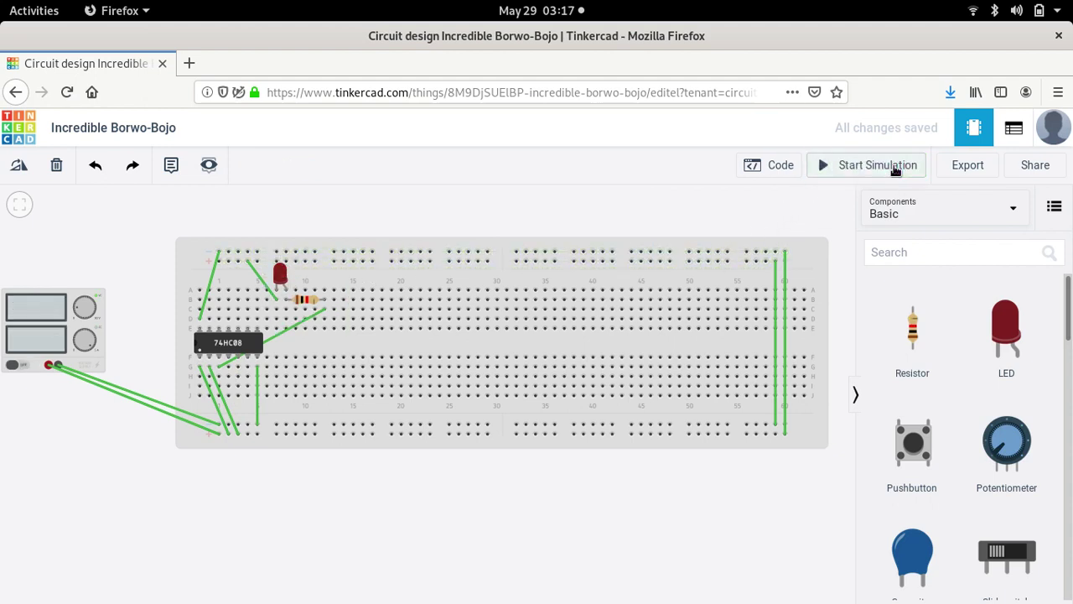
Delete the wire on the 7408's input pin 1 and wire that pin to the lower negative rail instead.
left_click(228, 430)
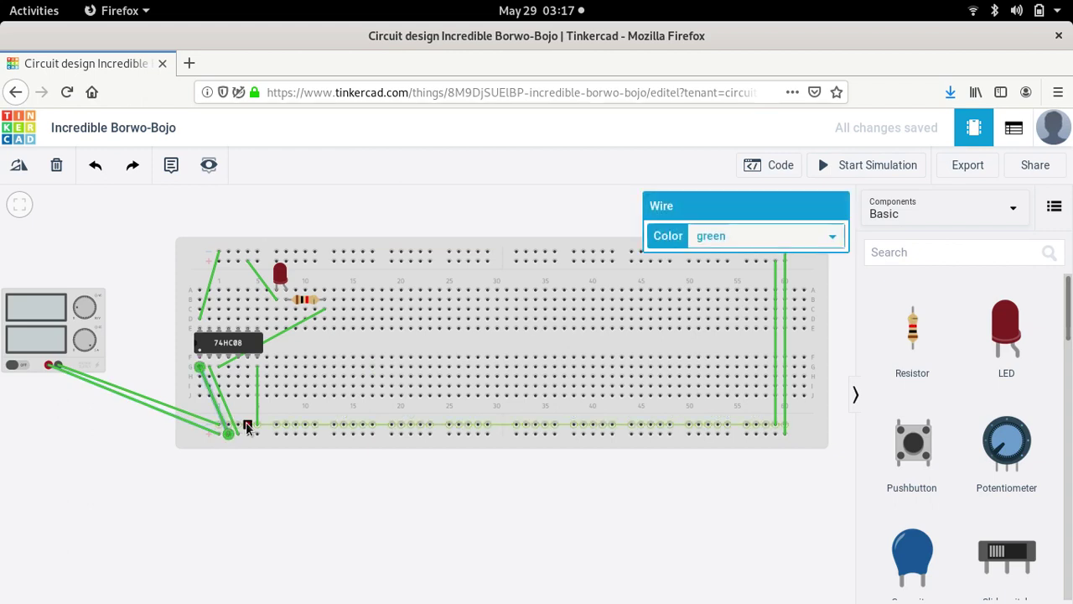
left_click_drag(248, 428, 200, 369)
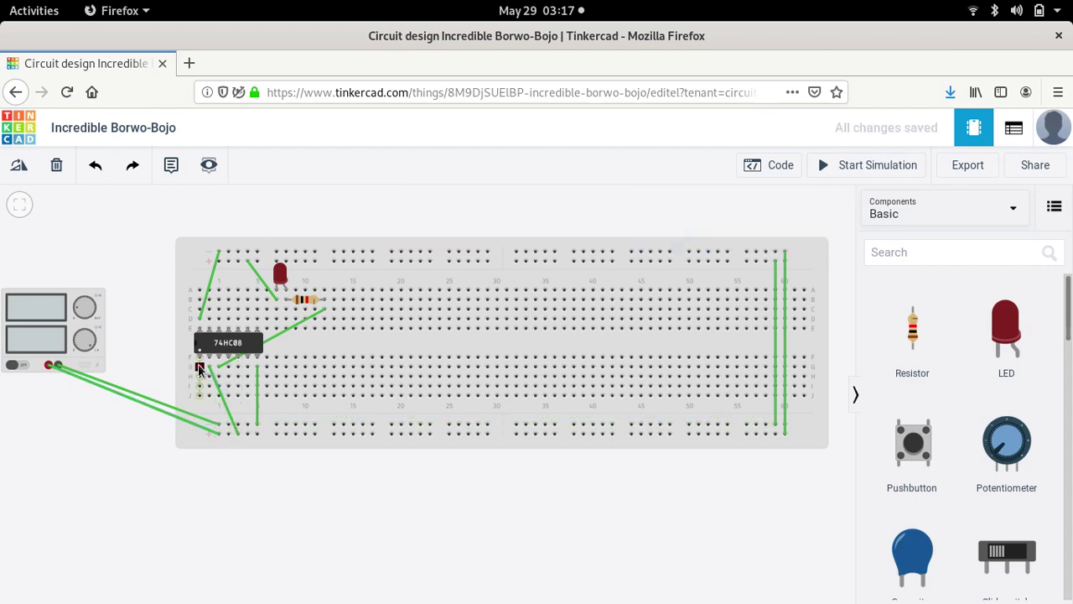
left_click(199, 369)
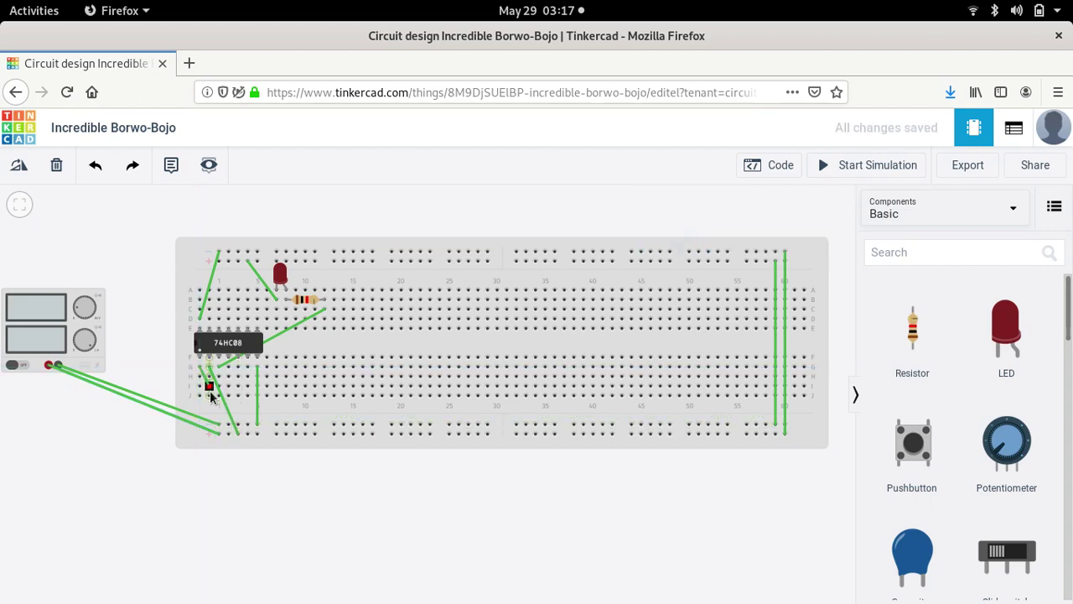
left_click(229, 429)
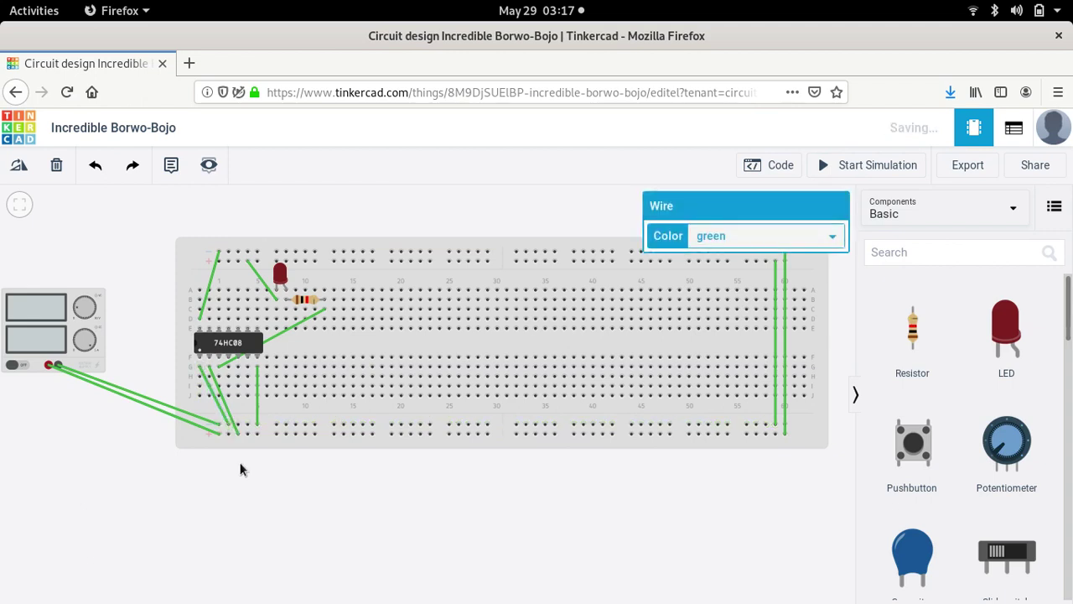
left_click(239, 457)
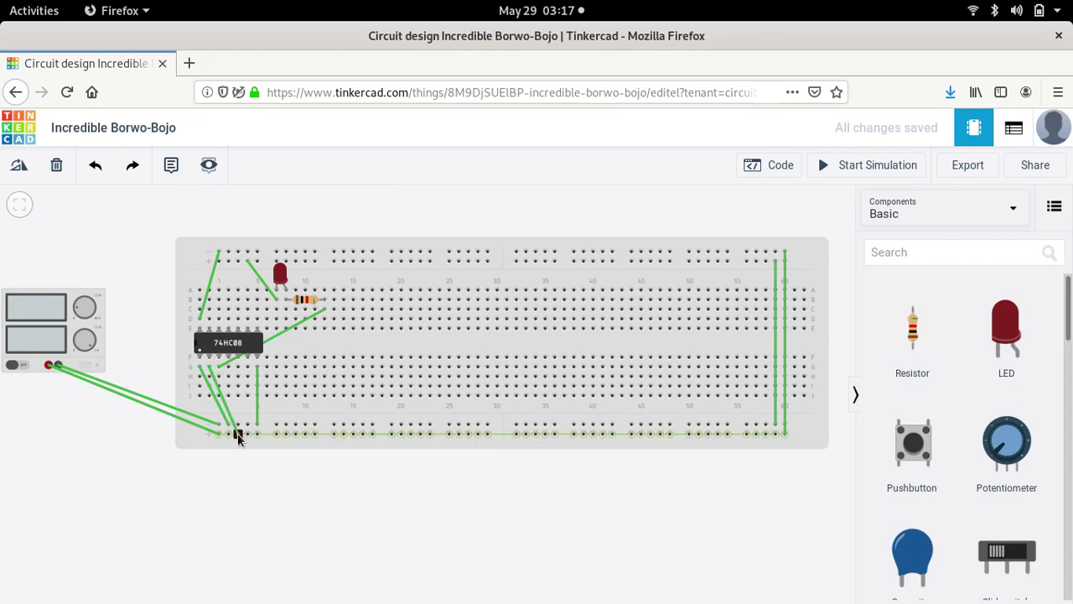
Highlight inputs A=1, B=0 in the Writer truth table, then return to Tinkercad and run and stop the simulation to check the LED.
key("alt+Tab")
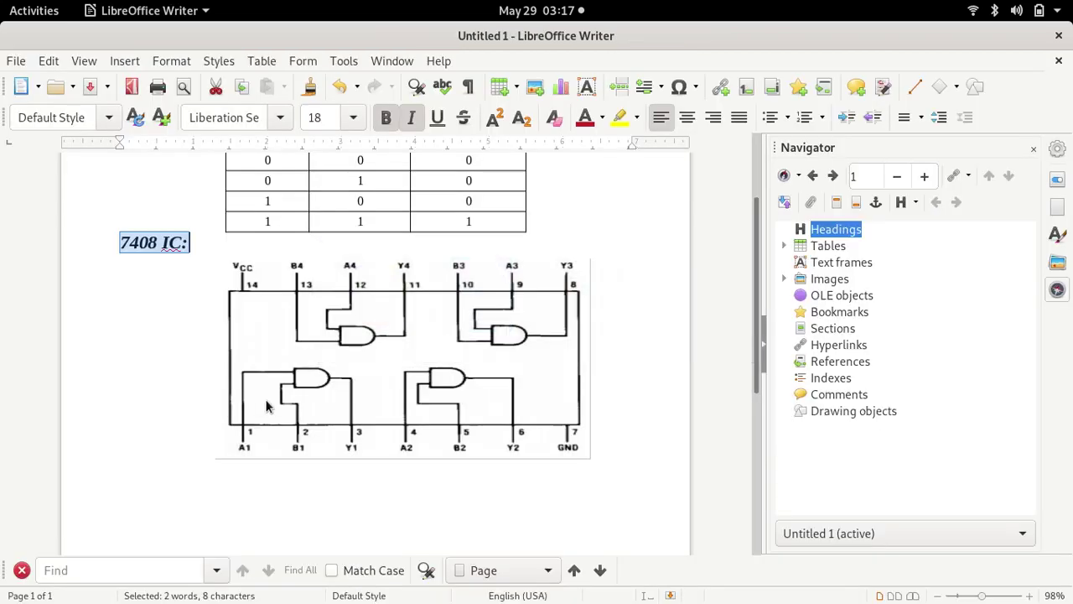
scroll(266, 402, "up", 3)
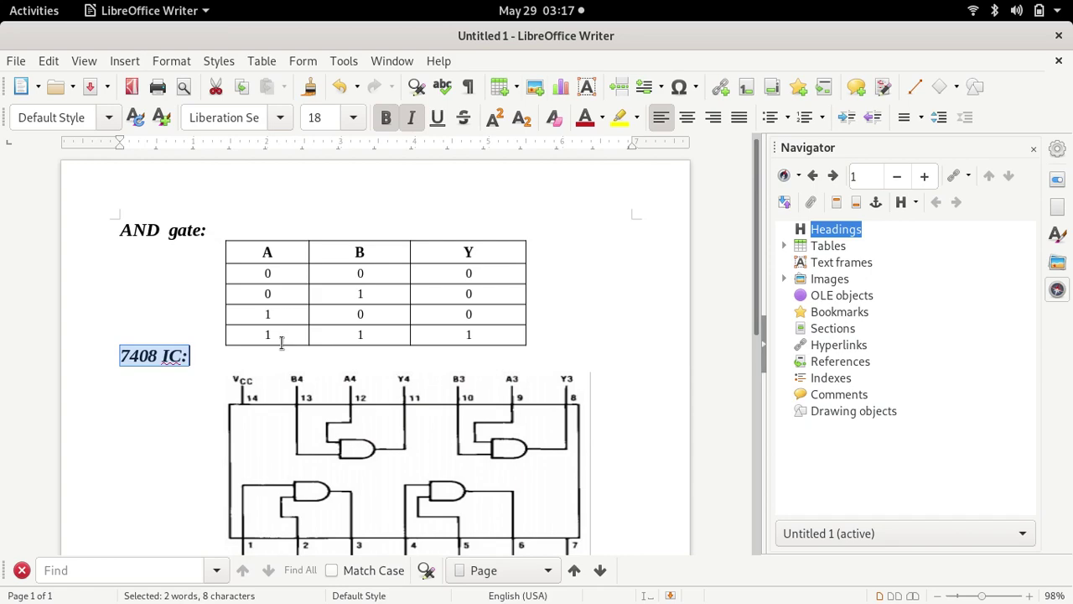
left_click_drag(264, 313, 370, 314)
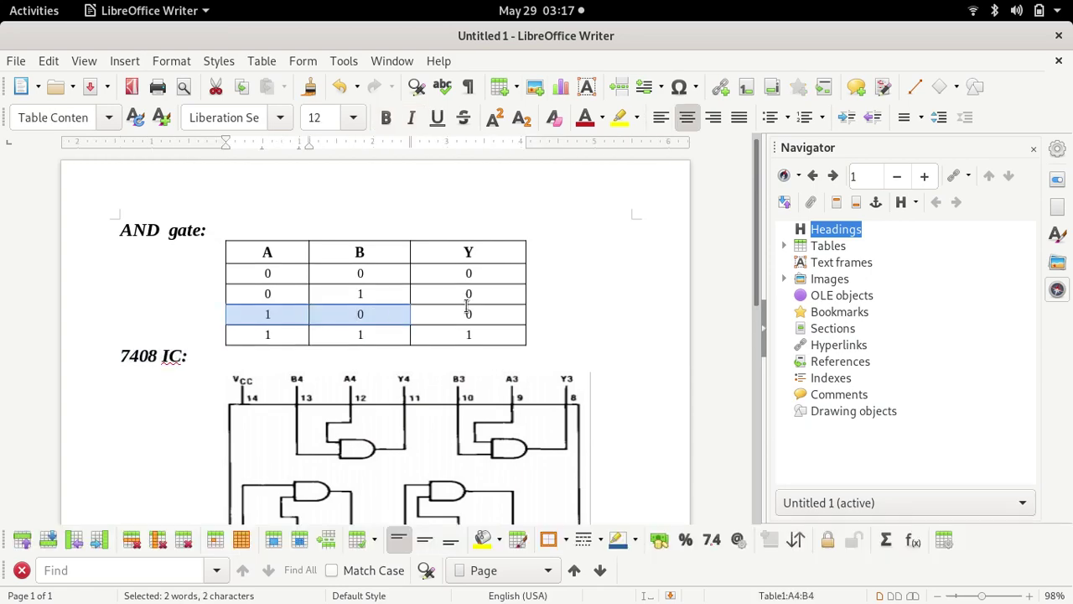
key("alt+Tab")
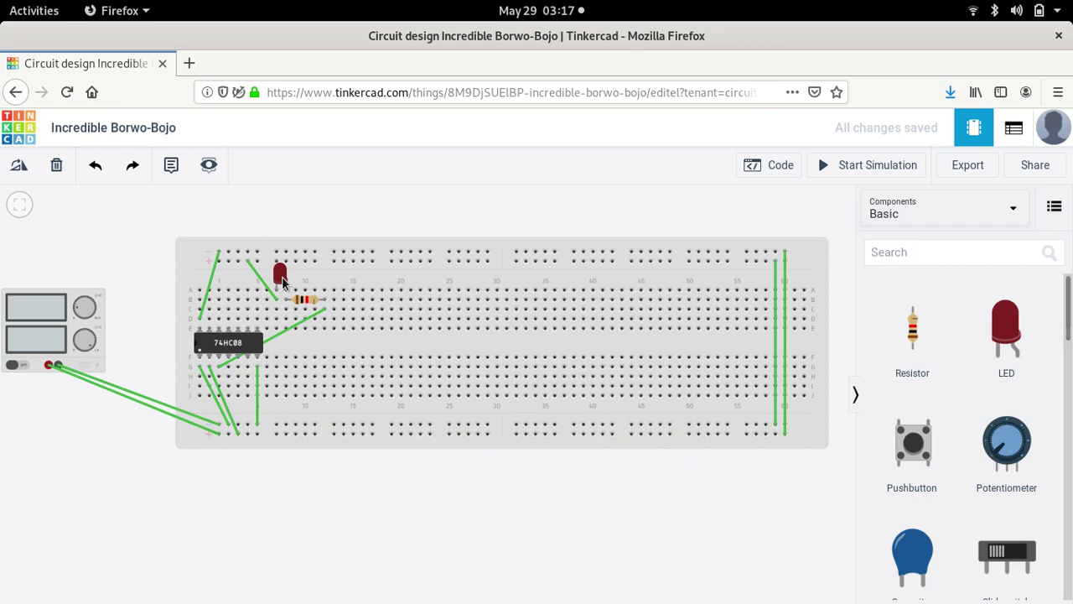
left_click(866, 165)
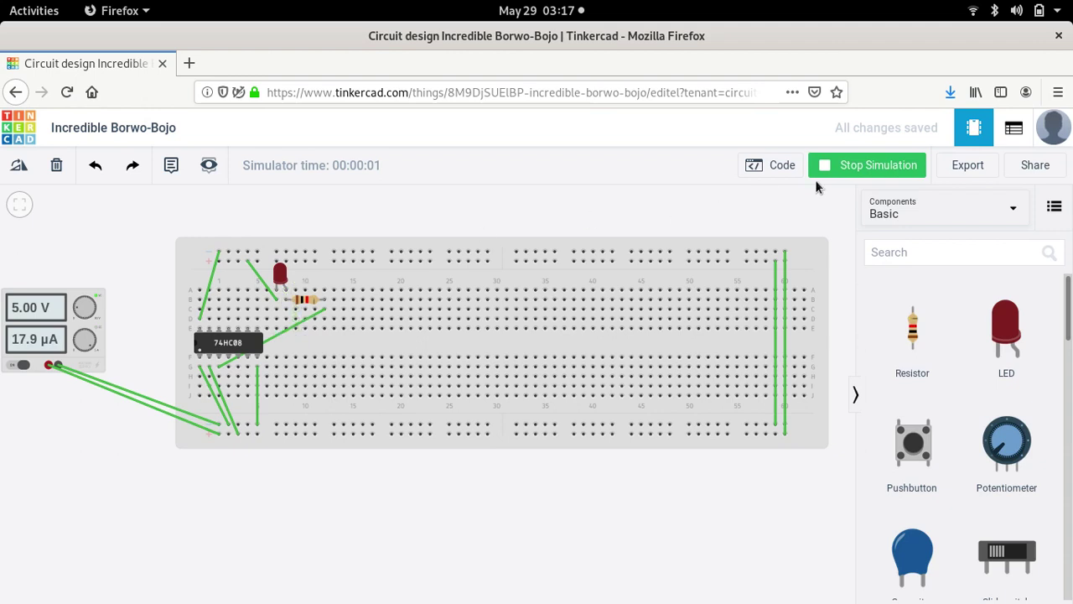
left_click(859, 170)
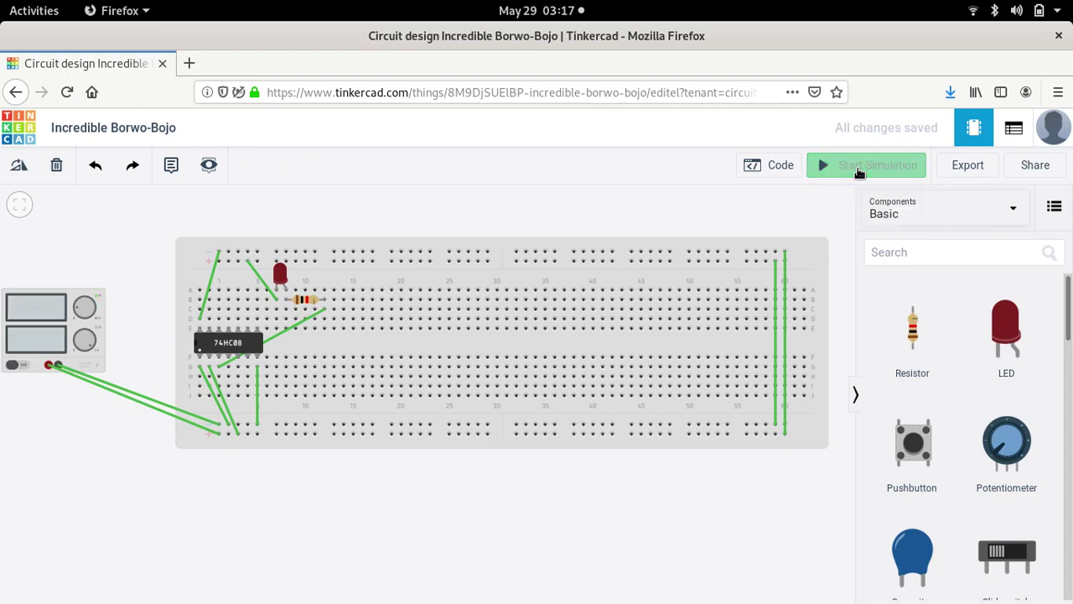